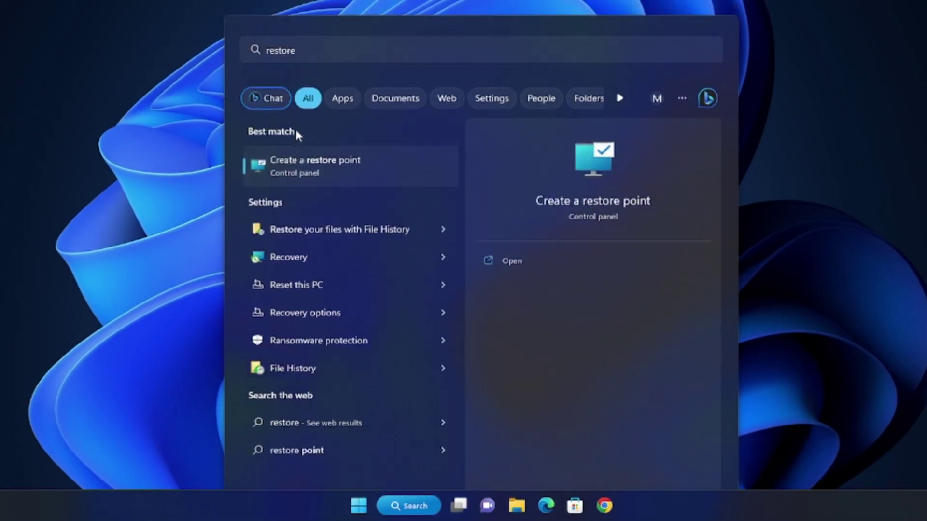
# Open the Create a restore point search result to reach System Protection.
pyautogui.click(294, 129)
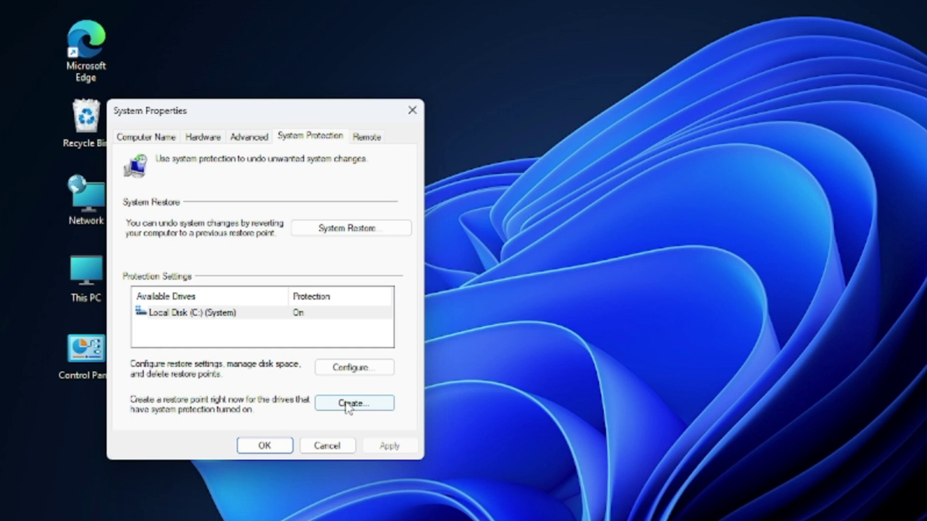
# Create a restore point named 'Windows 11 gaming optimization', then close System Properties.
pyautogui.click(260, 291)
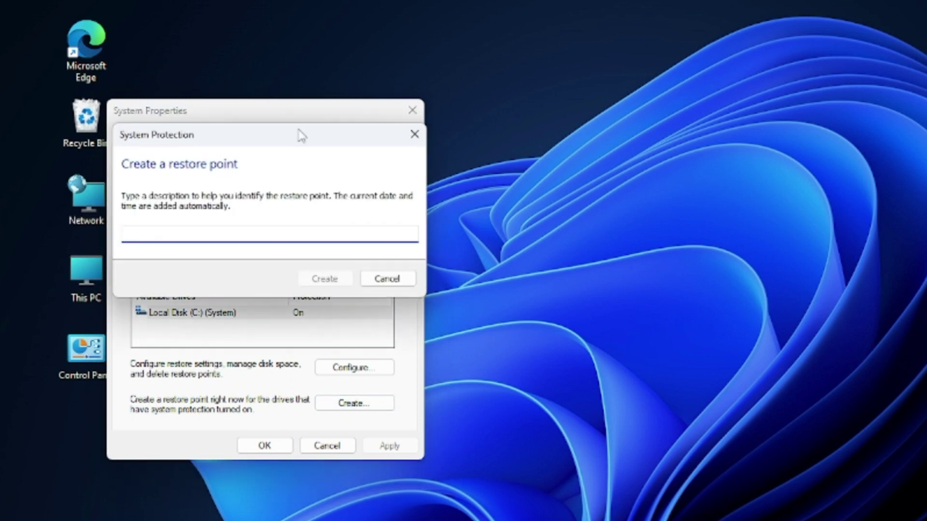
pyautogui.moveTo(300, 135); pyautogui.dragTo(351, 146)
pyautogui.write('Win')
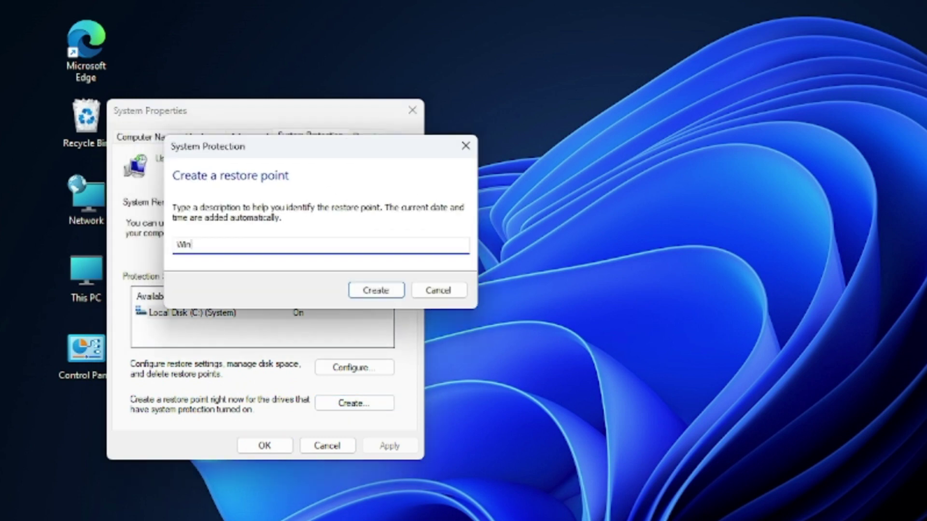
pyautogui.write('dows 11 gaming opt')
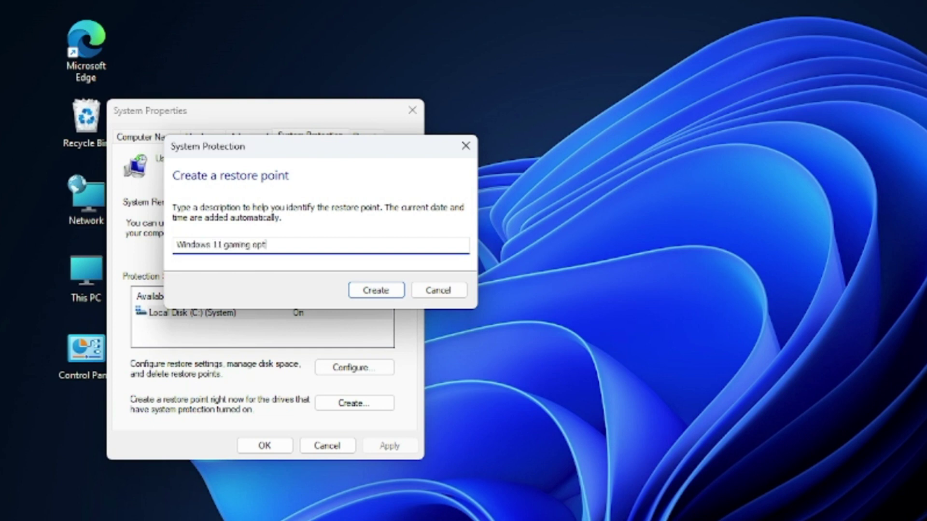
pyautogui.write('imization')
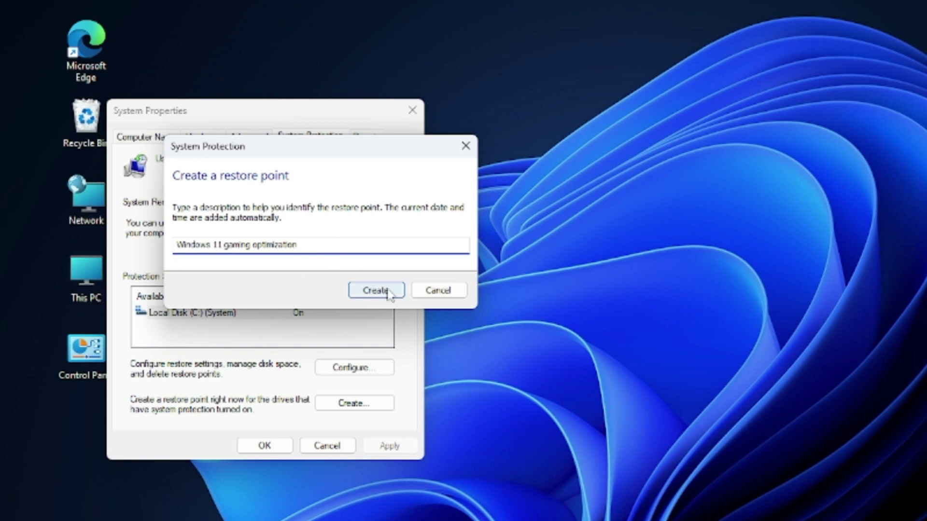
pyautogui.click(443, 296)
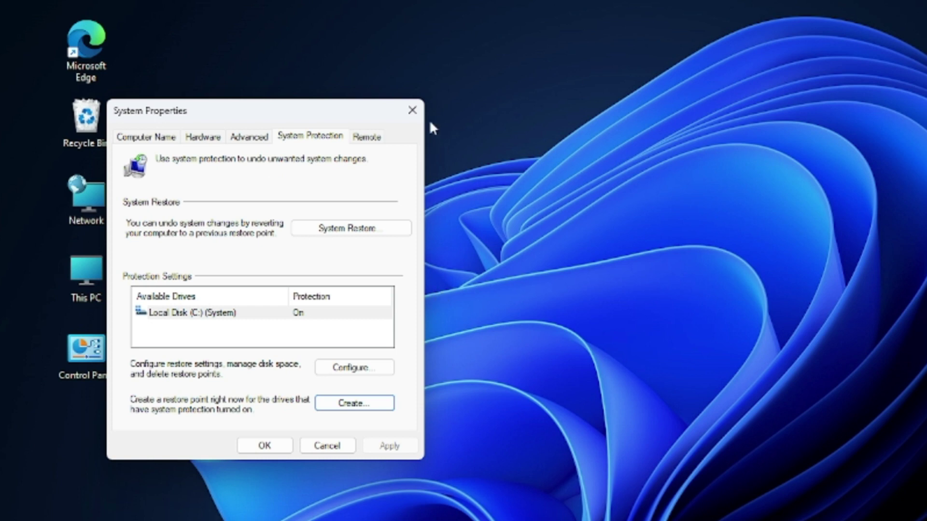
pyautogui.click(413, 111)
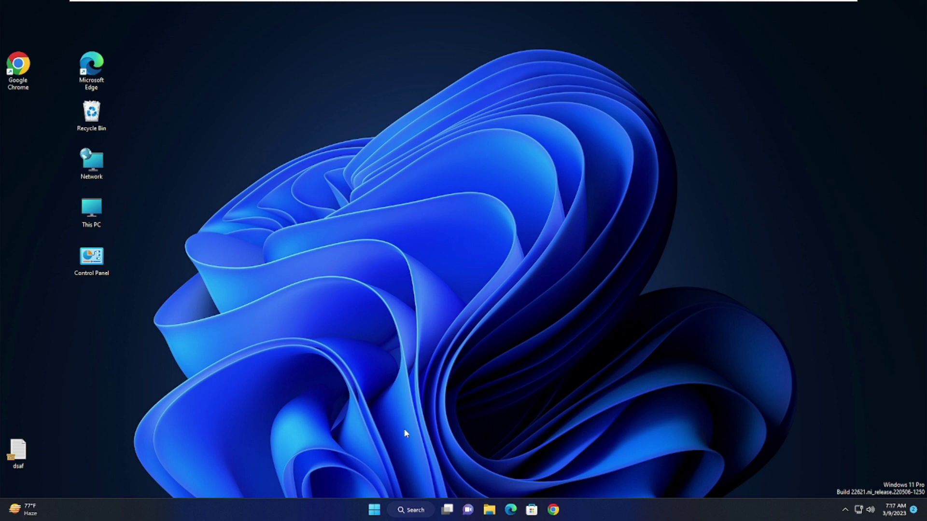
# Find Core isolation in Windows Security, switch Memory integrity Off, and close the window.
pyautogui.click(412, 509)
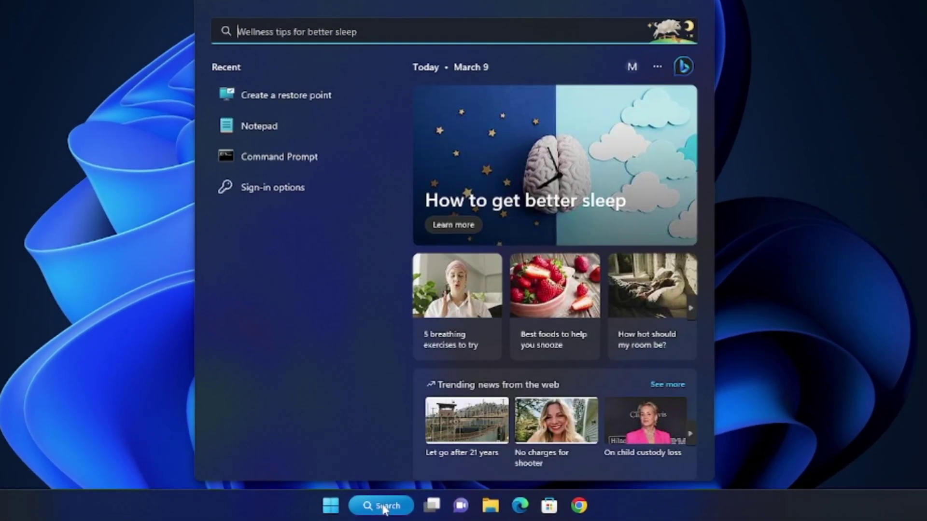
pyautogui.write('core islo')
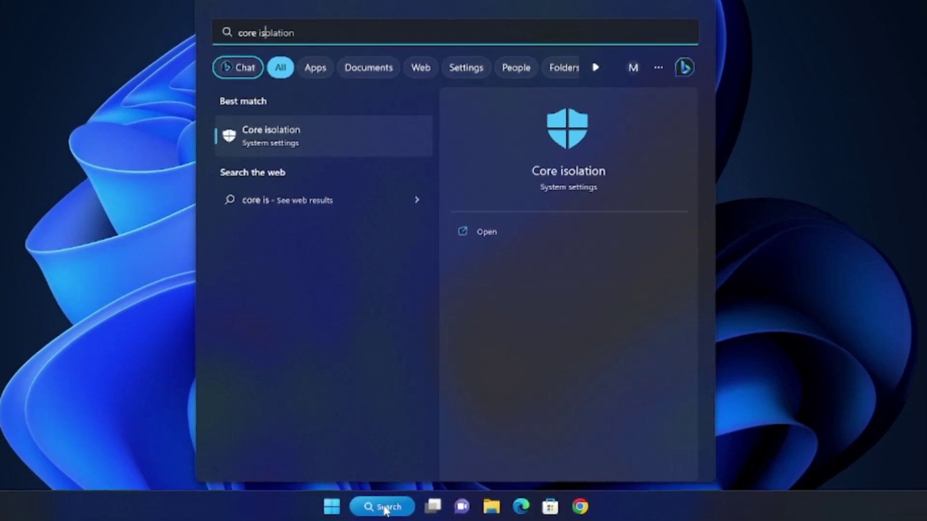
pyautogui.write('lation')
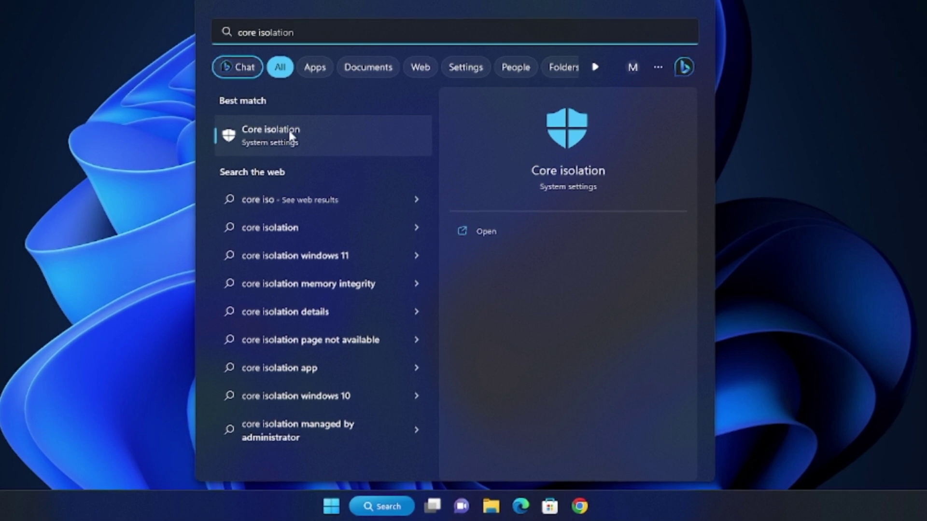
pyautogui.click(294, 140)
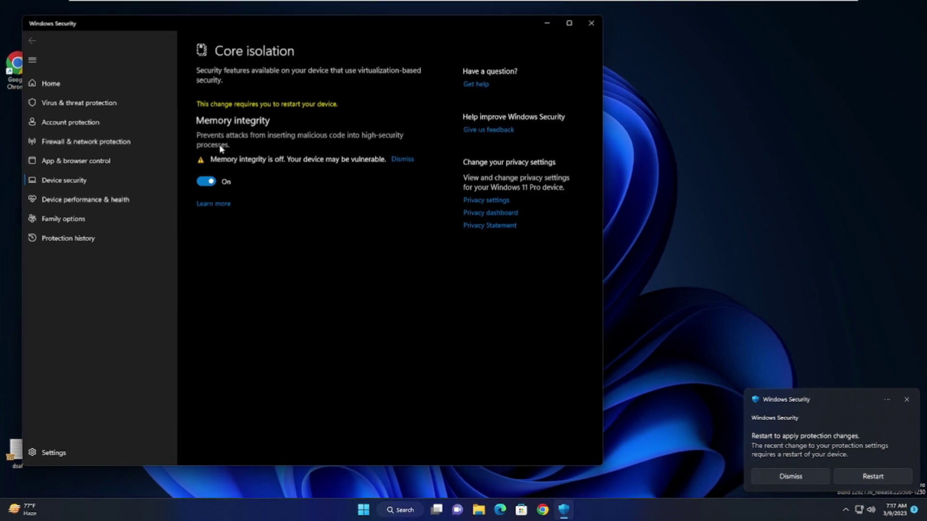
pyautogui.click(206, 181)
pyautogui.hotkey('alt', 'F4')
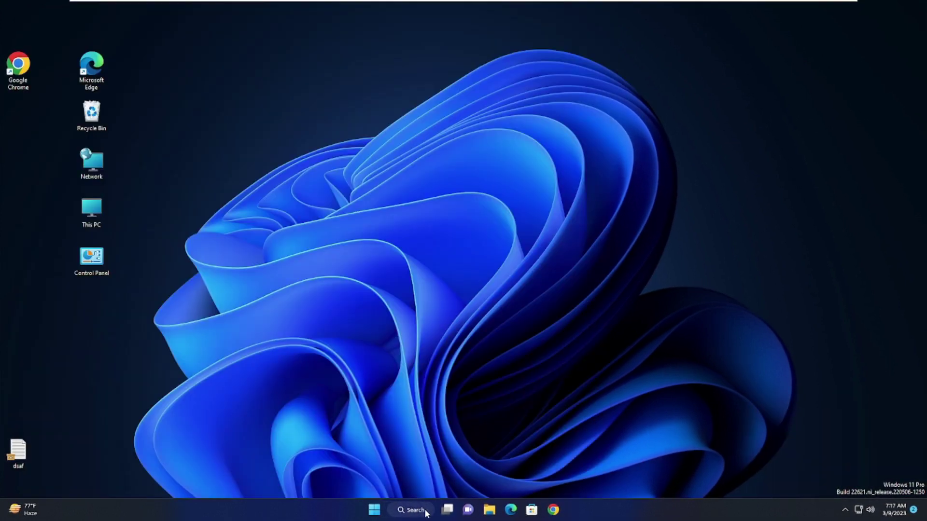
# Open the Windows Features list through appwiz.cpl and Programs and Features.
pyautogui.click(412, 510)
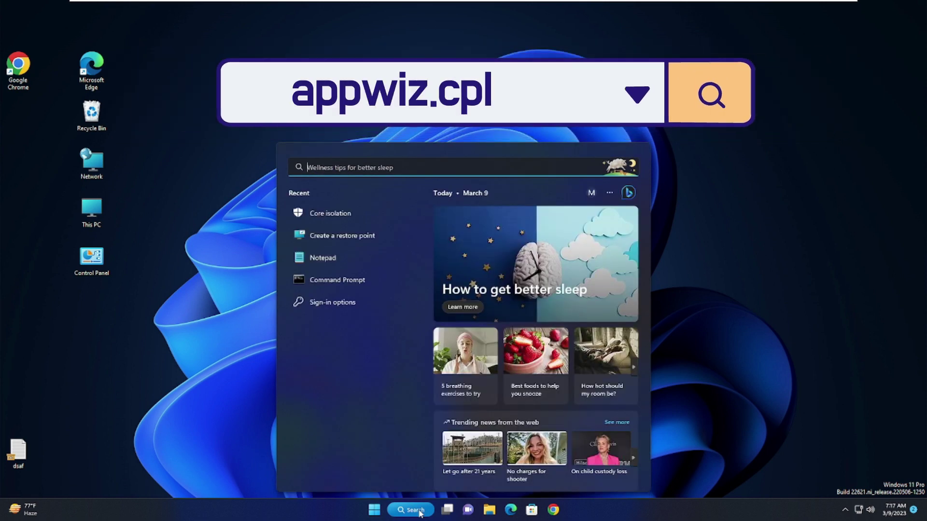
pyautogui.write('appwiz.cpl')
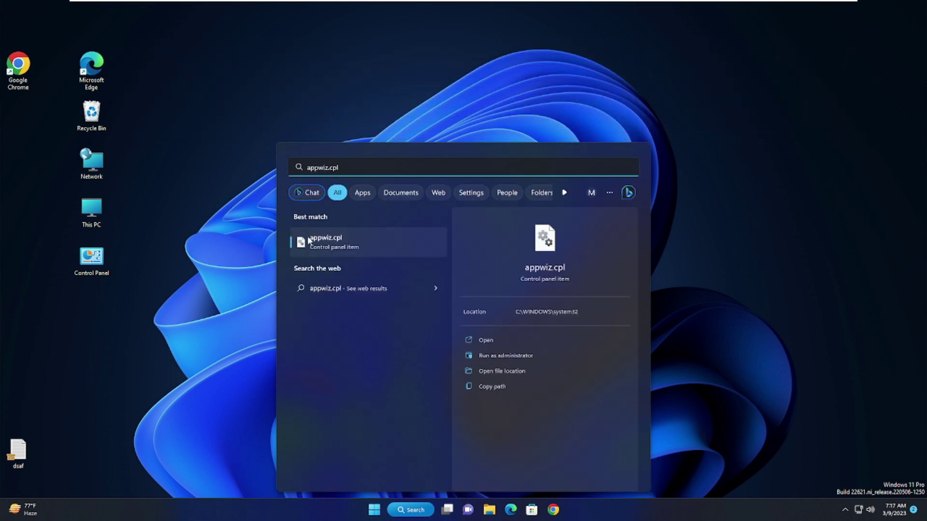
pyautogui.click(330, 241)
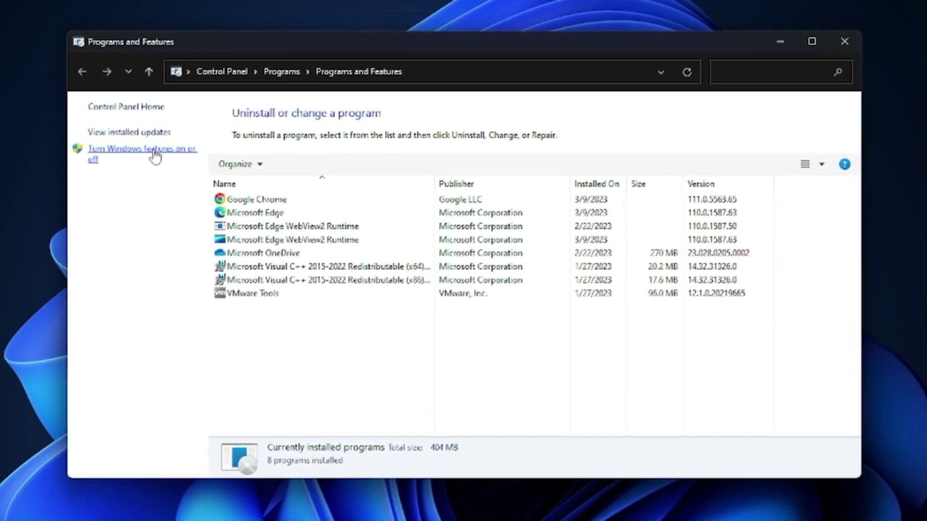
pyautogui.click(154, 153)
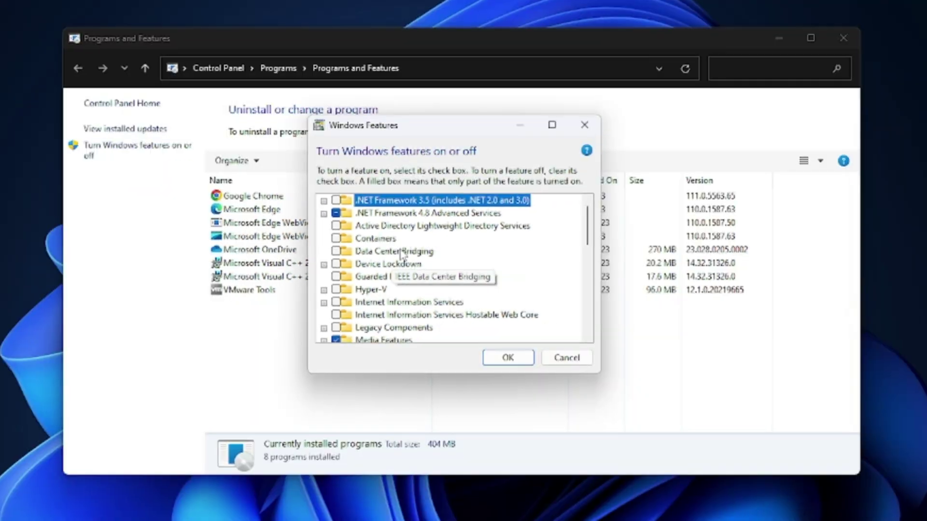
# Uncheck Virtual Machine Platform, confirm with OK, and close Programs and Features.
pyautogui.scroll(-1, 400, 255)
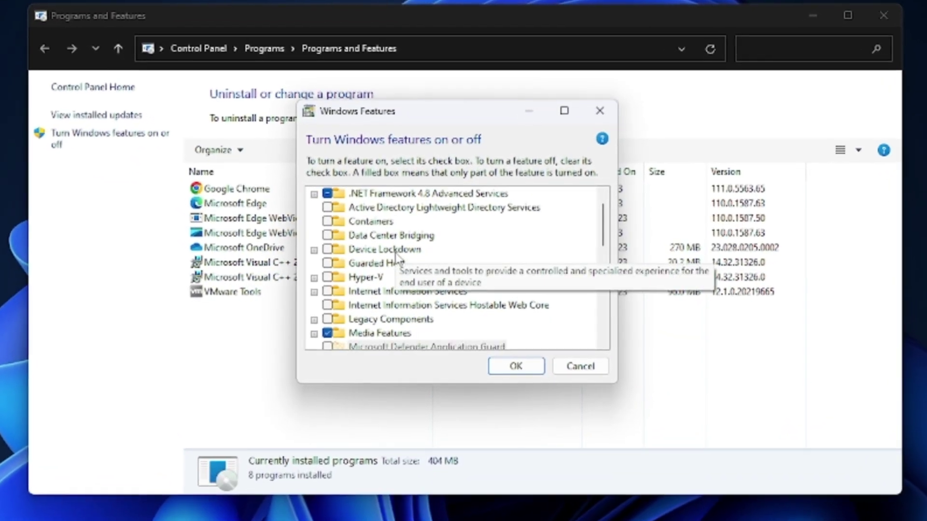
pyautogui.scroll(-4, 400, 256)
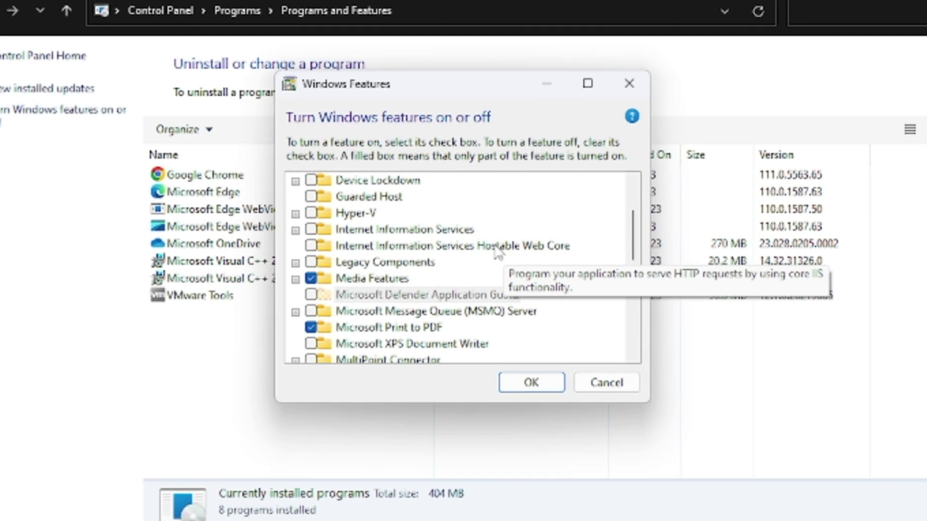
pyautogui.scroll(-4, 502, 257)
pyautogui.scroll(-3, 494, 244)
pyautogui.click(305, 314)
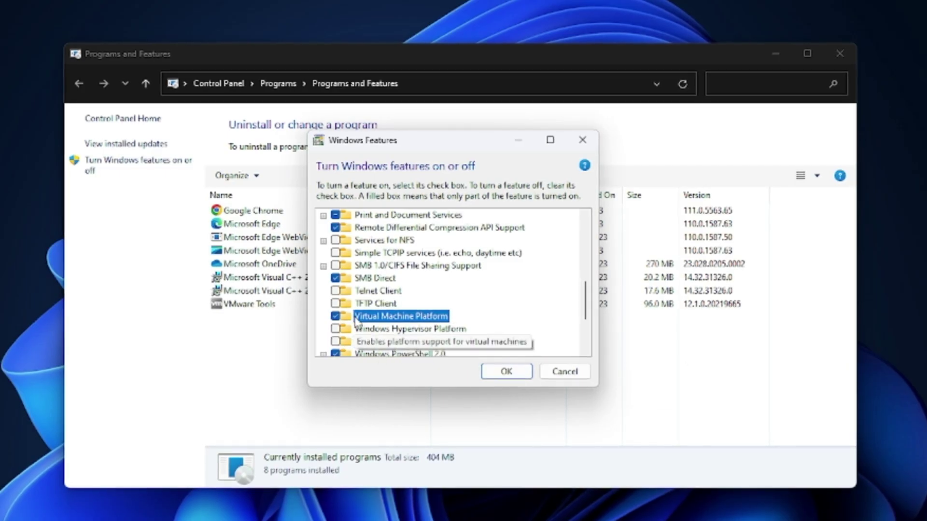
pyautogui.click(335, 316)
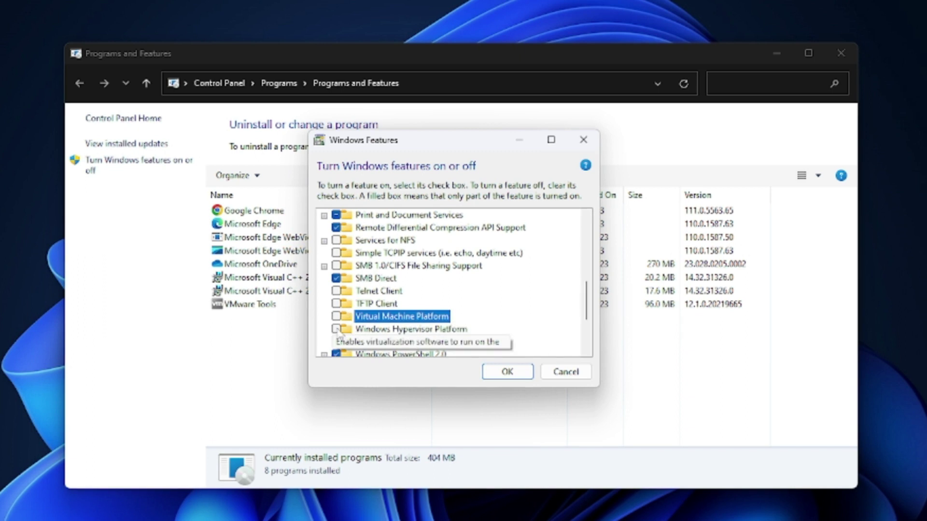
pyautogui.click(514, 375)
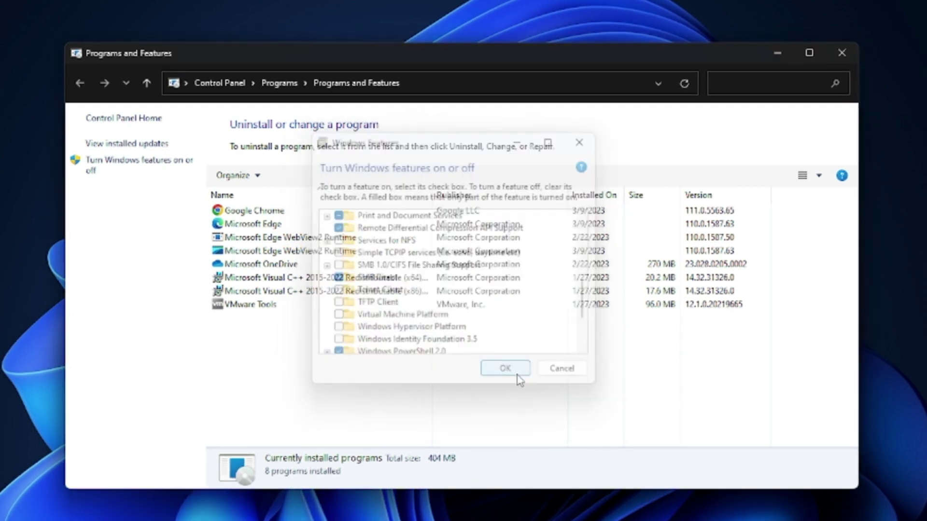
pyautogui.click(844, 52)
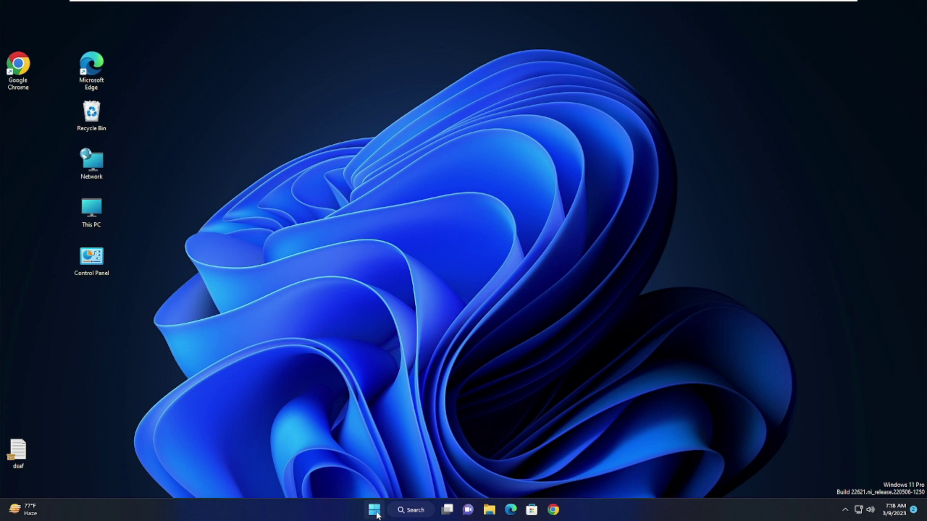
# Turn all notifications Off under System > Notifications in Settings.
pyautogui.rightClick(376, 512)
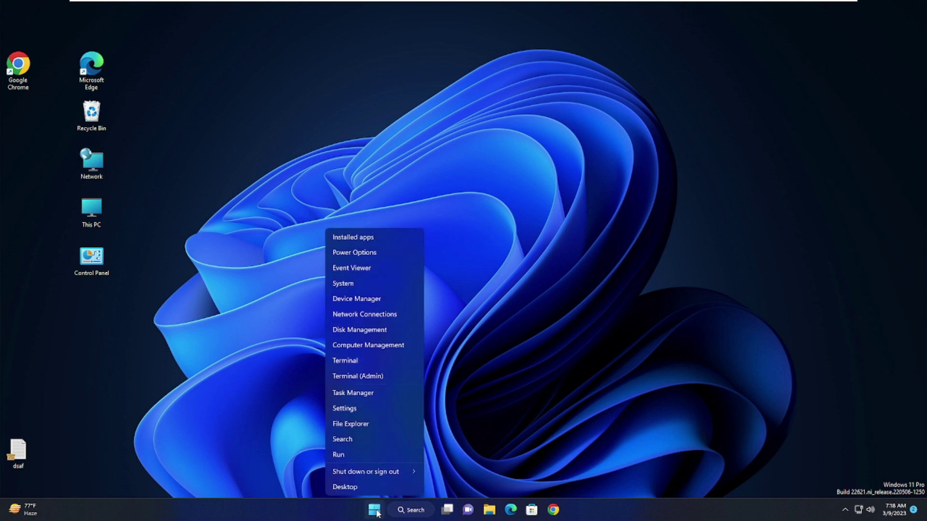
pyautogui.click(346, 409)
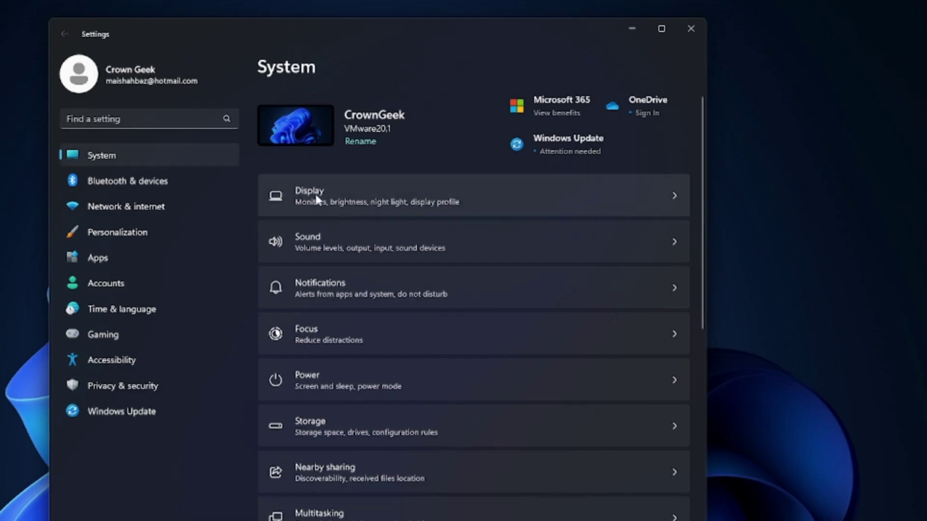
pyautogui.click(334, 290)
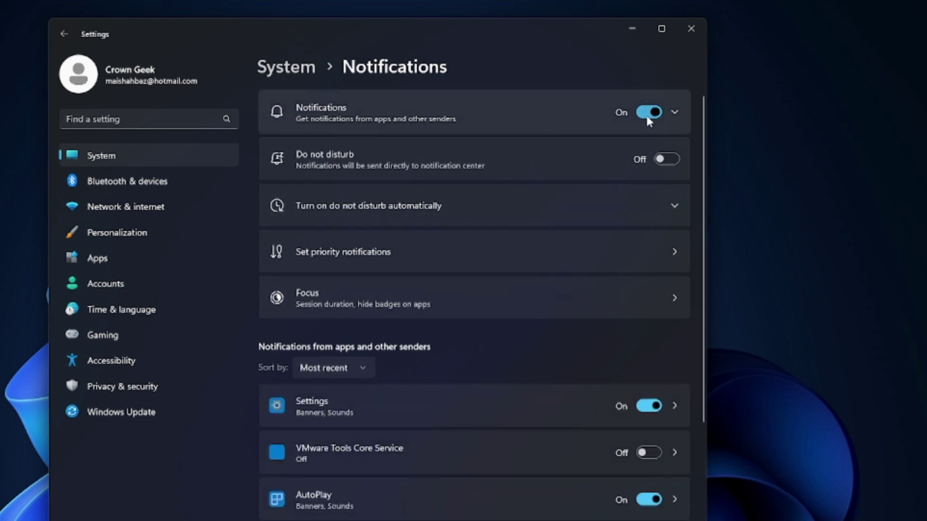
pyautogui.click(647, 113)
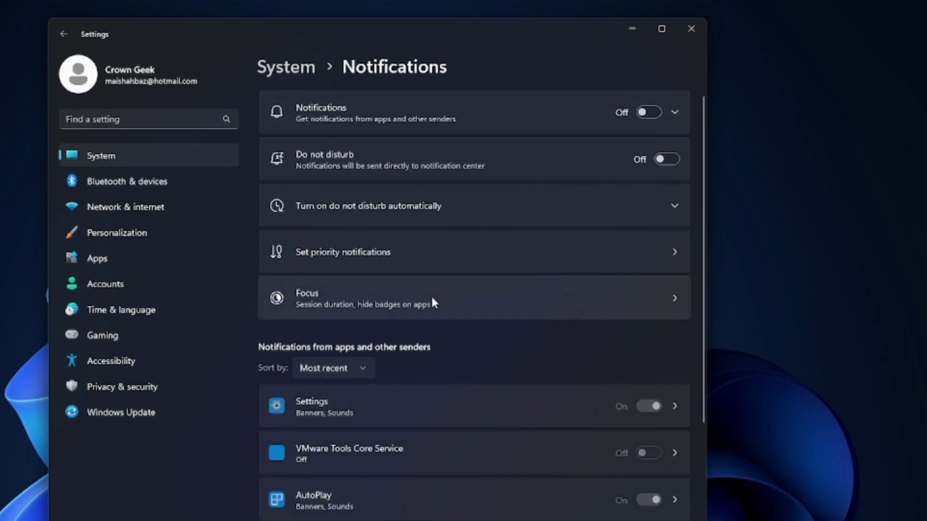
pyautogui.click(62, 35)
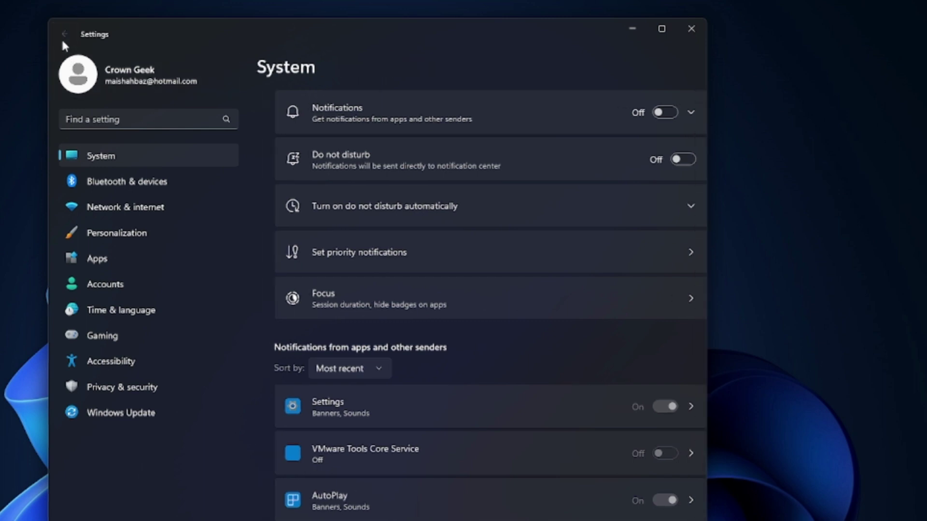
# Look over the Focus settings and return to the System page.
pyautogui.click(337, 340)
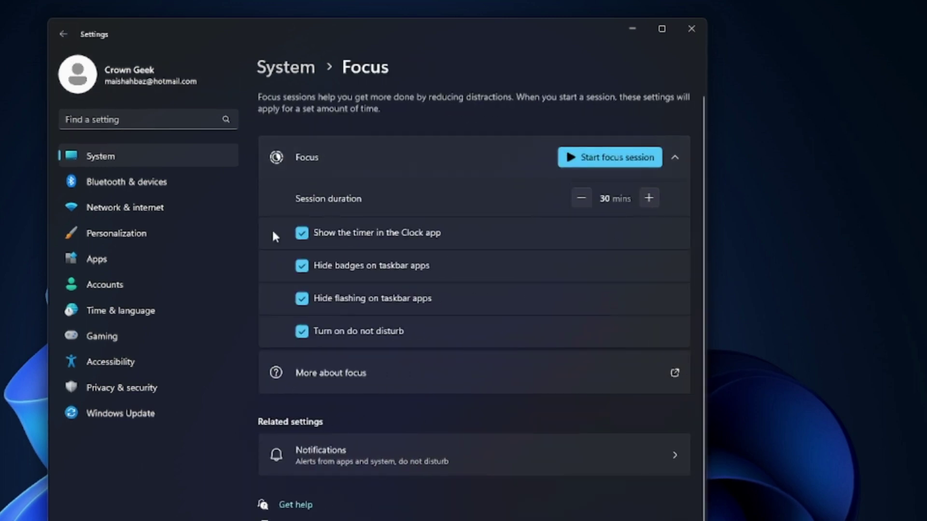
pyautogui.click(63, 35)
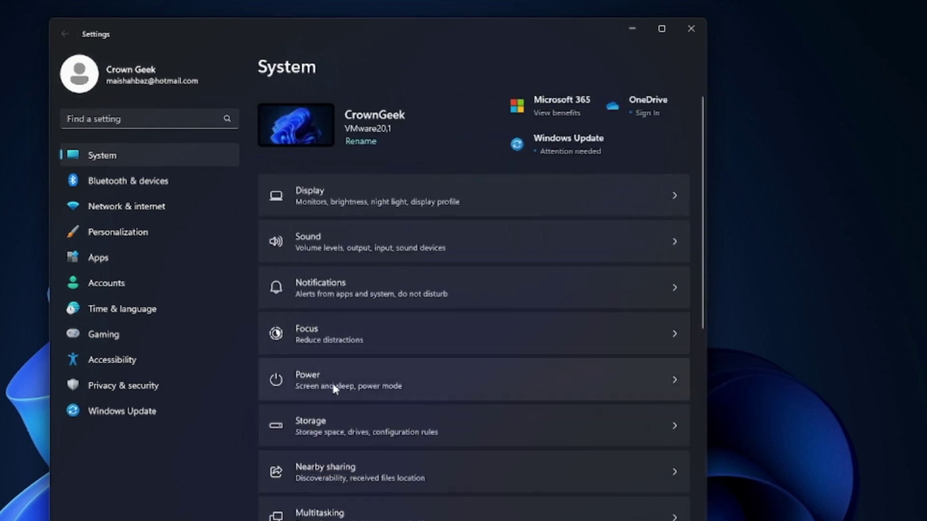
pyautogui.scroll(-3, 331, 395)
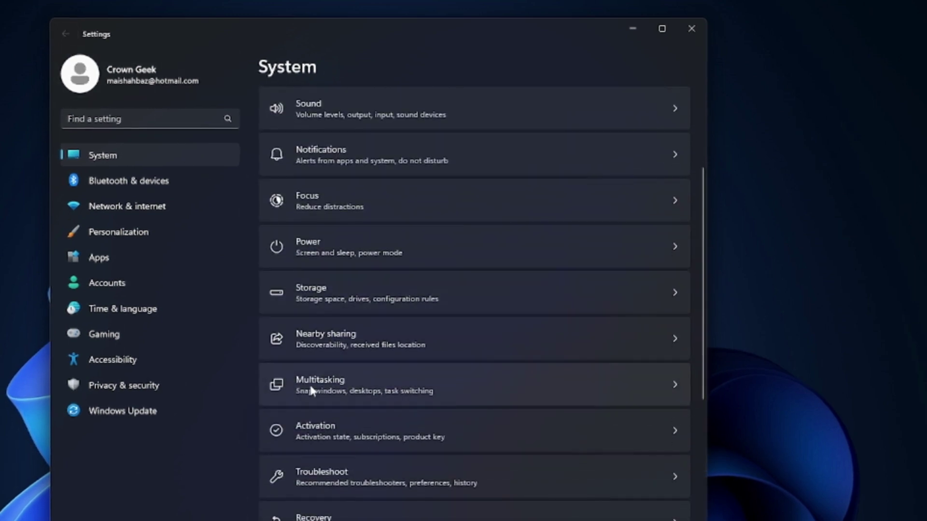
# Turn Snap windows Off under System > Multitasking.
pyautogui.click(320, 385)
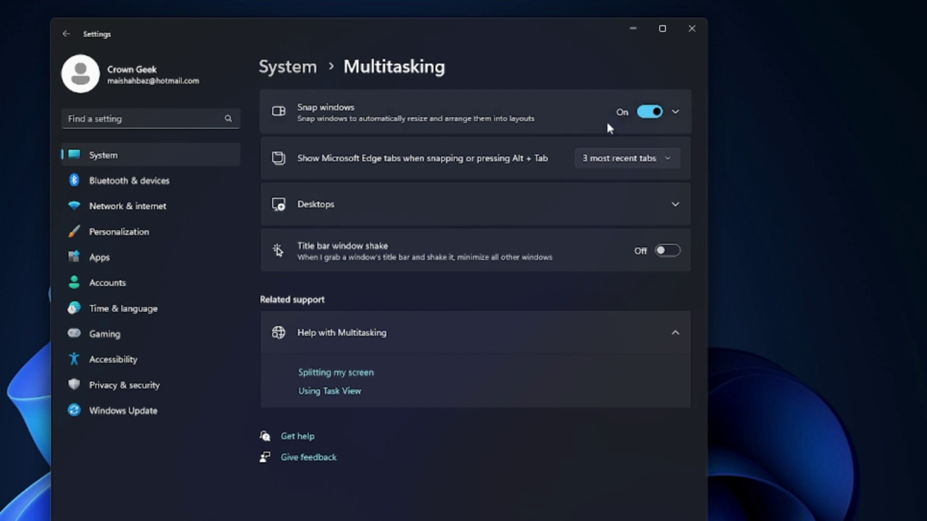
pyautogui.click(649, 112)
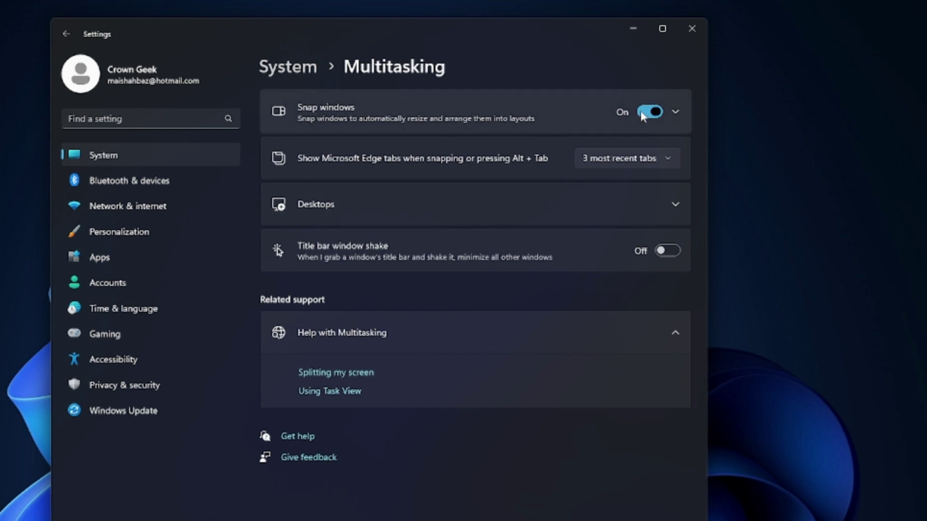
pyautogui.click(68, 34)
# Confirm Nearby sharing is Off and return to the System page.
pyautogui.scroll(-3, 328, 338)
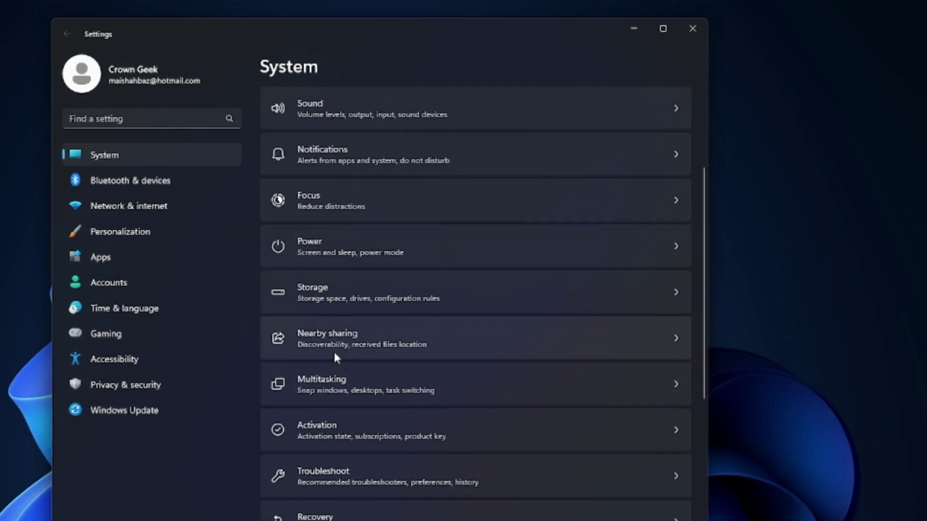
pyautogui.click(344, 338)
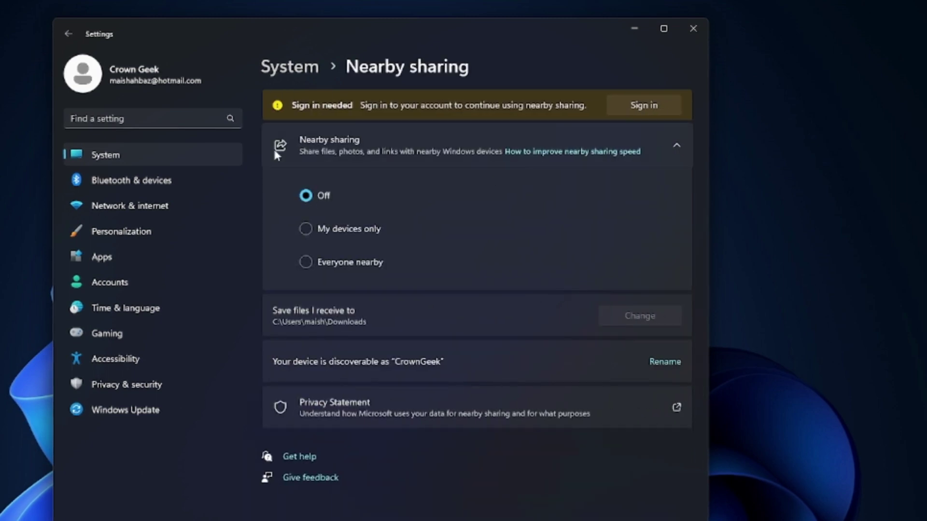
pyautogui.click(67, 35)
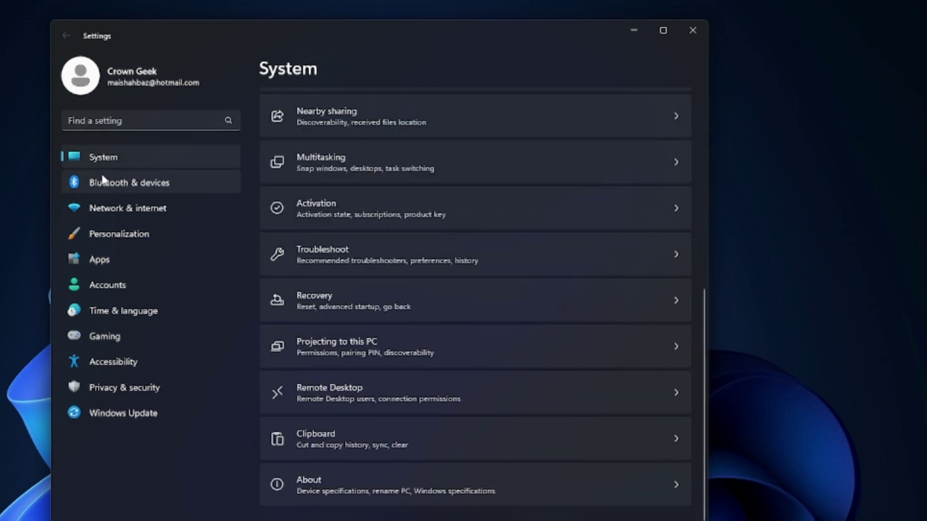
# Switch Transparency effects Off under Personalization > Colors.
pyautogui.click(134, 240)
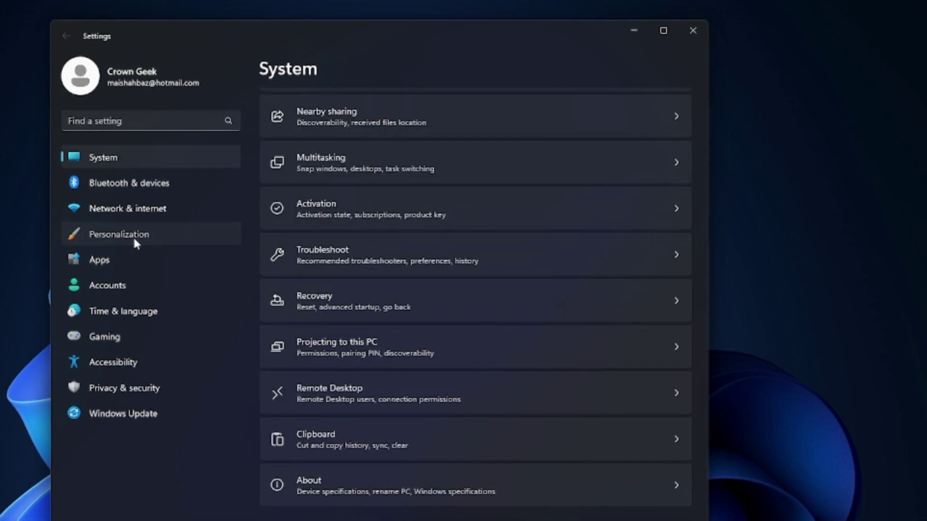
pyautogui.scroll(-2, 376, 300)
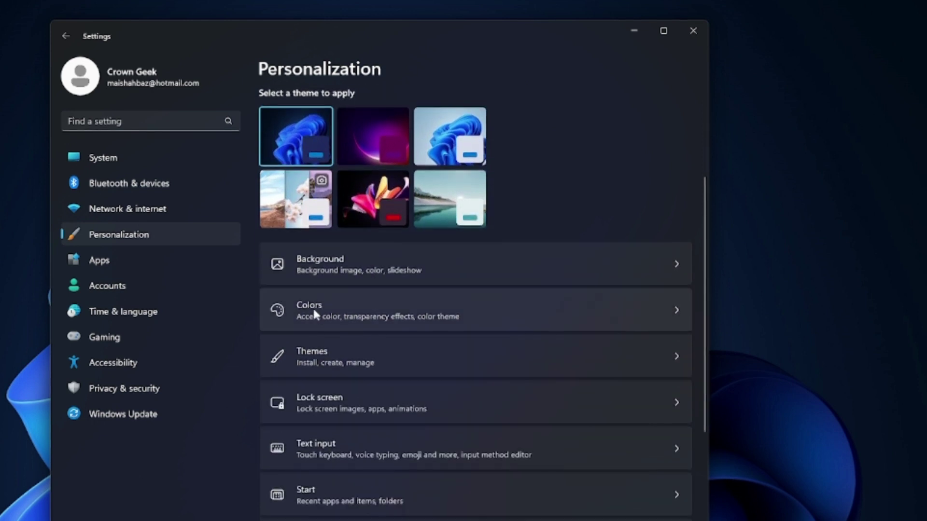
pyautogui.click(329, 309)
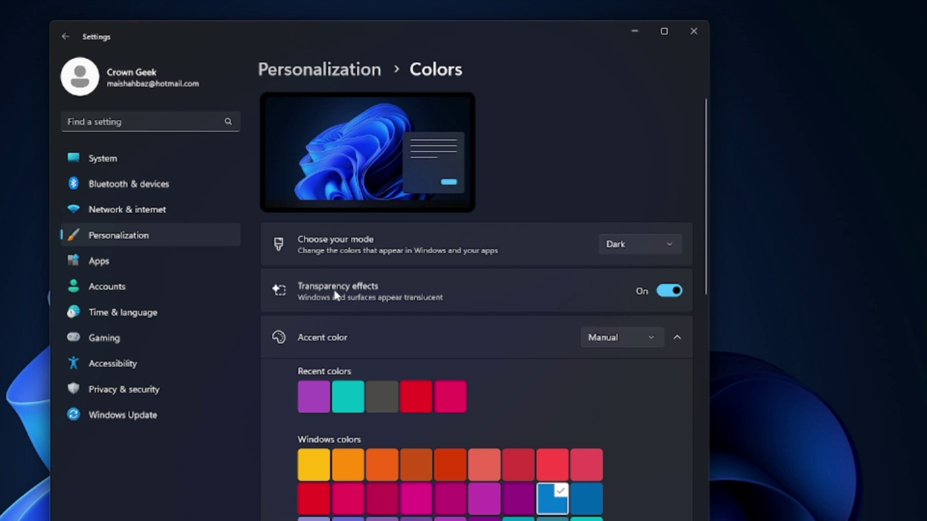
pyautogui.click(672, 291)
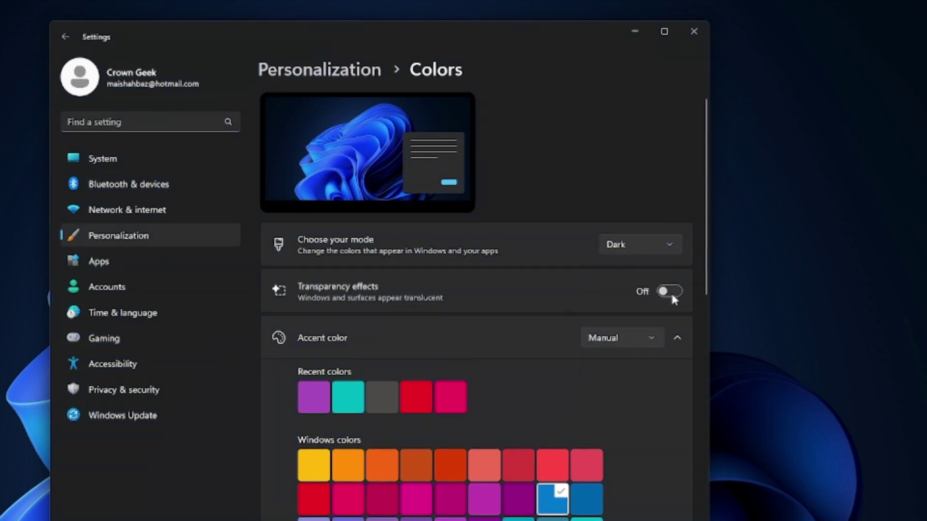
# Scroll through Installed apps, checking Microsoft Edge's options menu without changing anything.
pyautogui.click(106, 265)
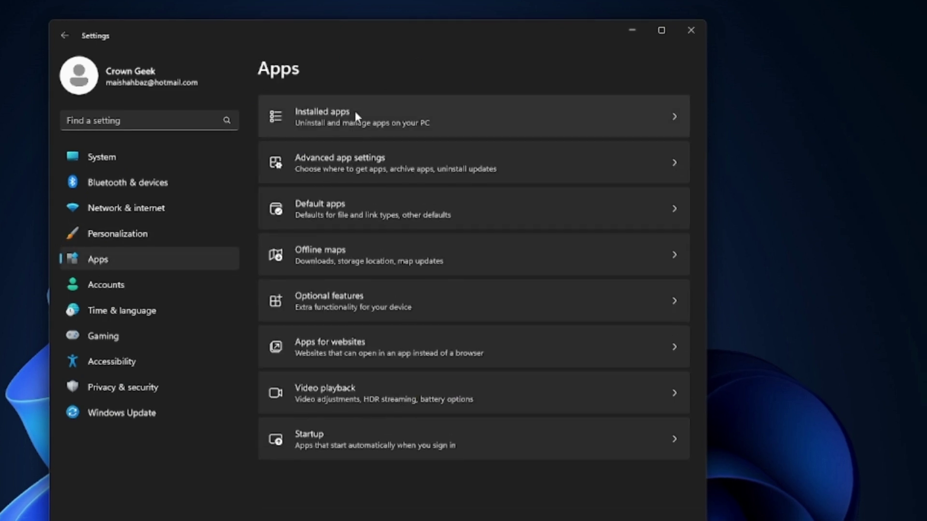
pyautogui.click(382, 125)
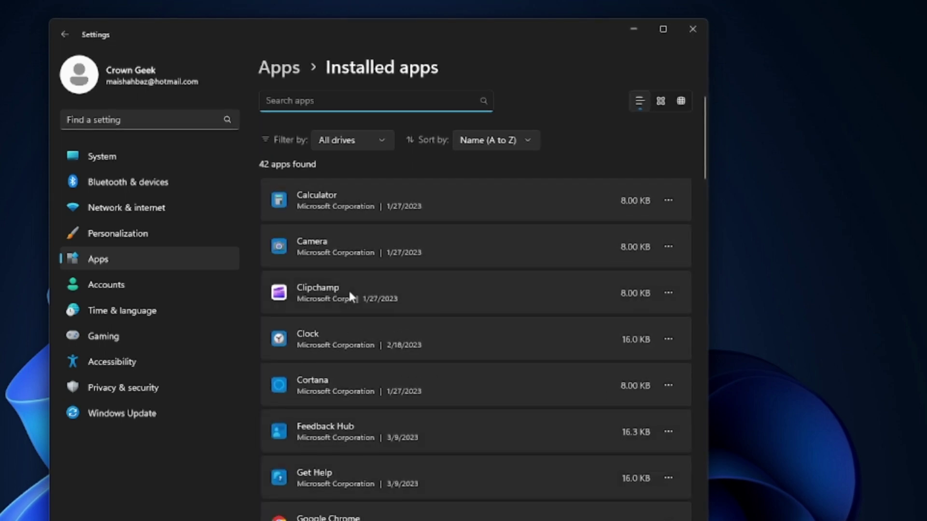
pyautogui.scroll(-5, 342, 285)
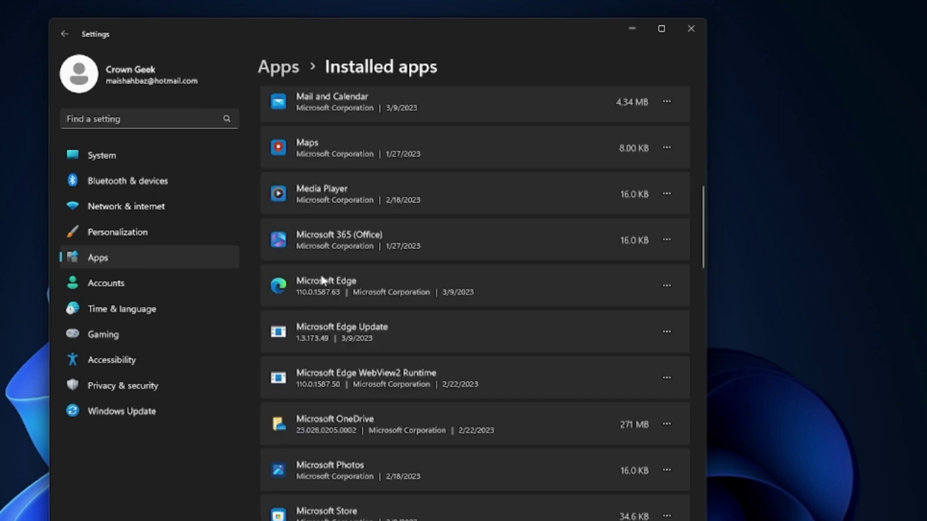
pyautogui.click(667, 286)
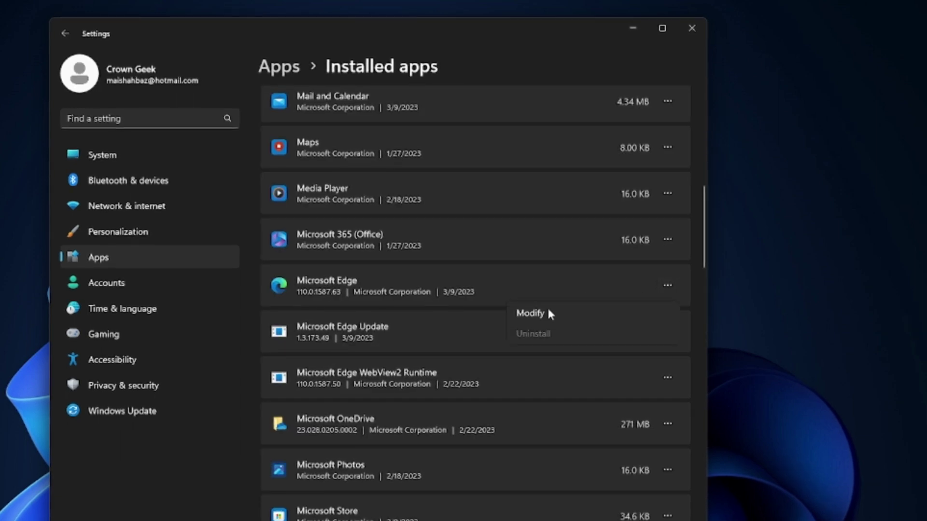
pyautogui.click(453, 331)
pyautogui.scroll(-4, 451, 328)
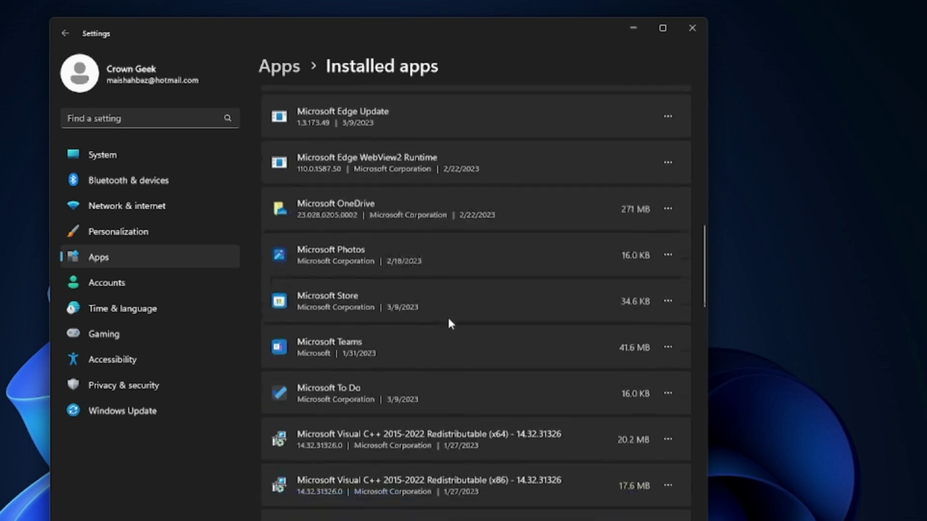
pyautogui.scroll(-4, 441, 319)
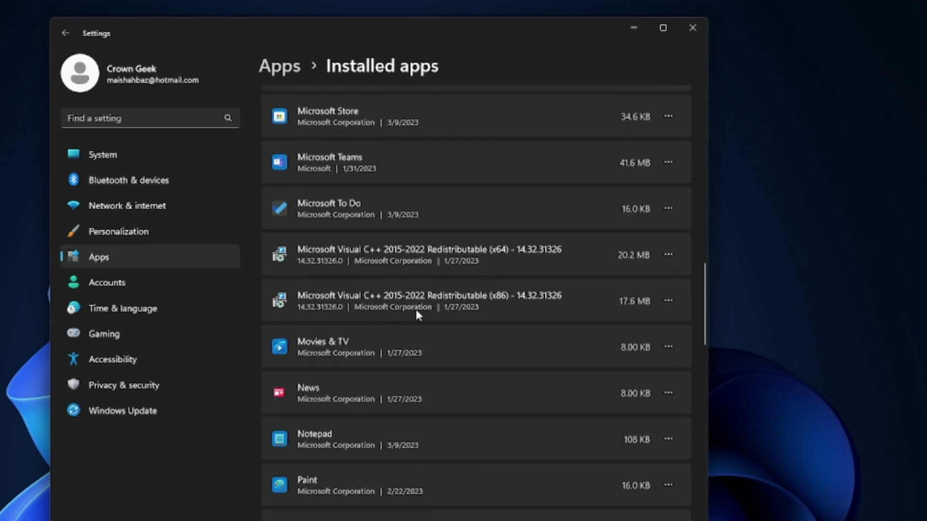
pyautogui.scroll(-12, 410, 318)
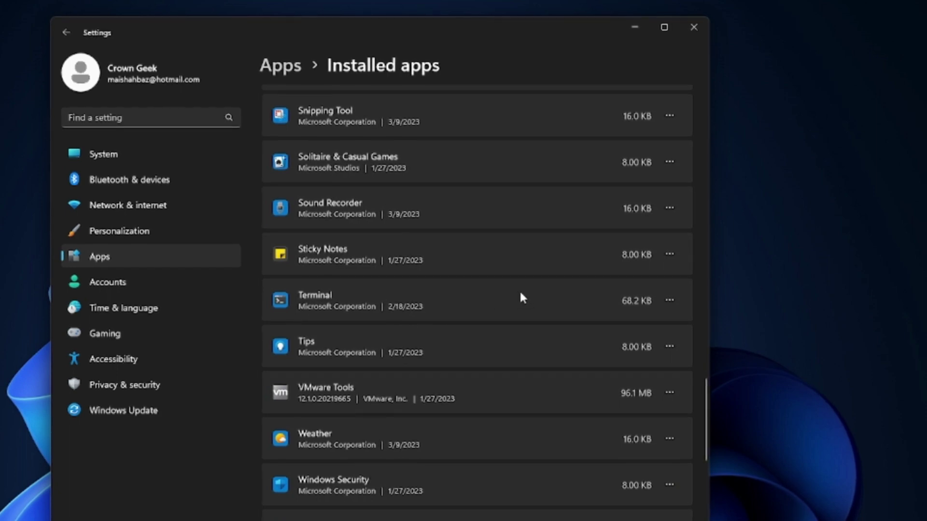
pyautogui.click(109, 335)
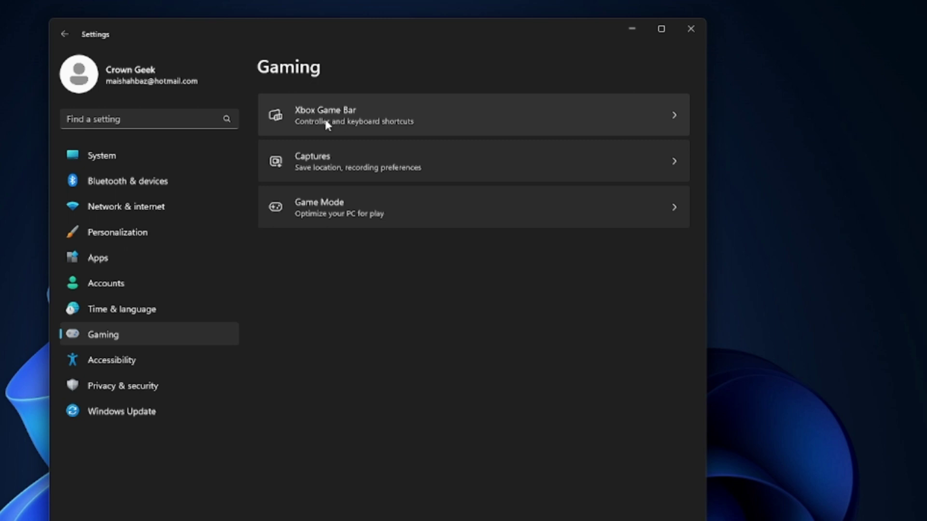
# Verify the Xbox Game Bar controller button is Off and Game Mode is On.
pyautogui.click(393, 118)
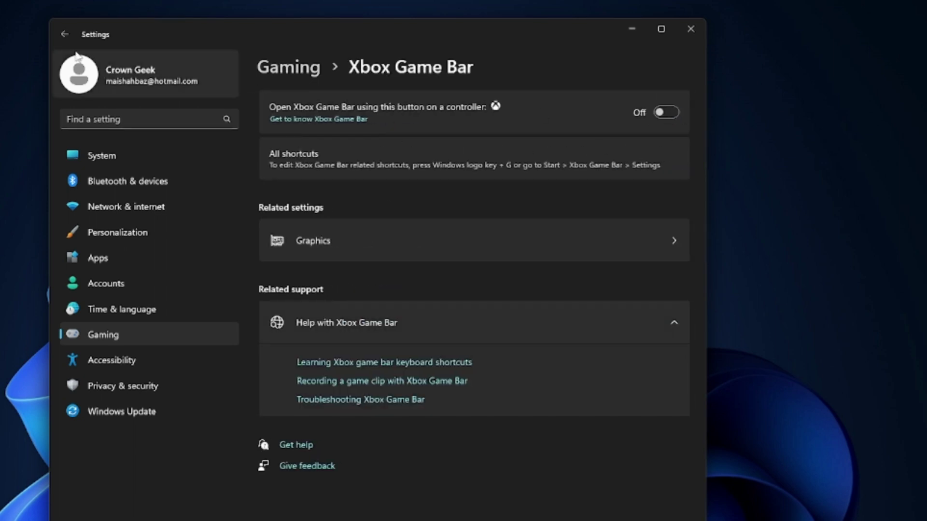
pyautogui.click(64, 34)
pyautogui.click(351, 209)
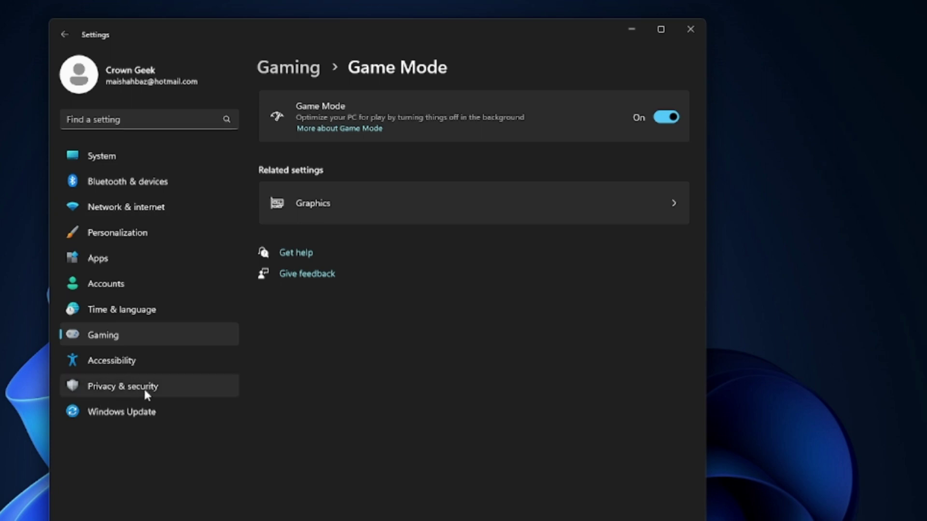
pyautogui.click(124, 391)
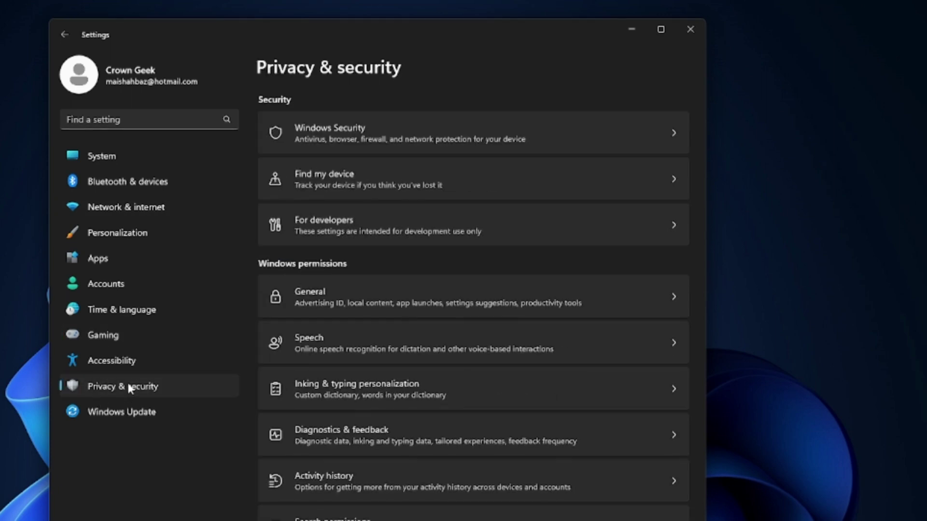
# Turn off language-list access, app-launch tracking and suggested content under Privacy > General.
pyautogui.scroll(-3, 338, 305)
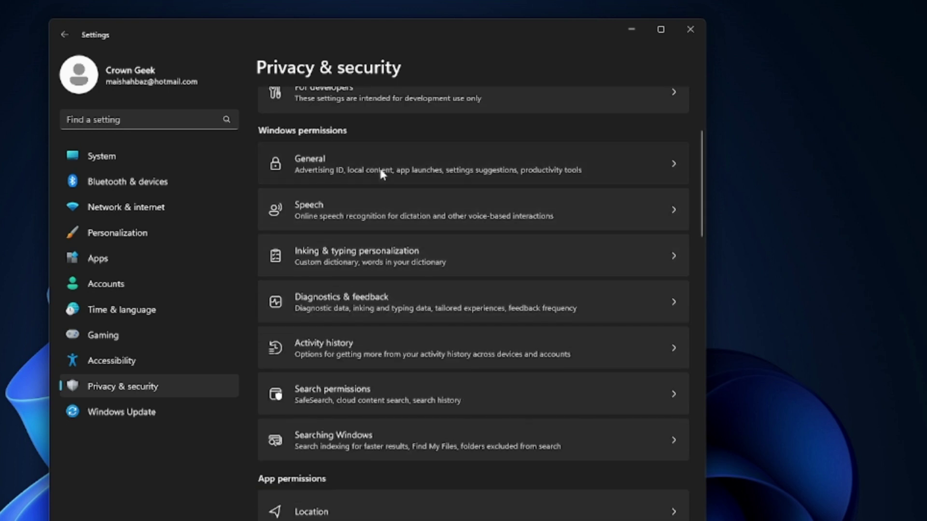
pyautogui.click(382, 174)
pyautogui.click(660, 161)
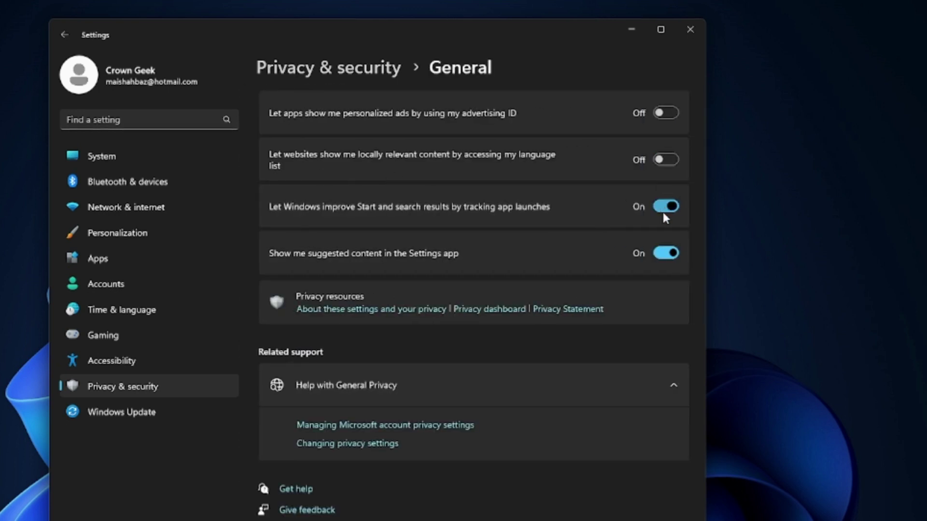
pyautogui.click(665, 208)
pyautogui.click(666, 253)
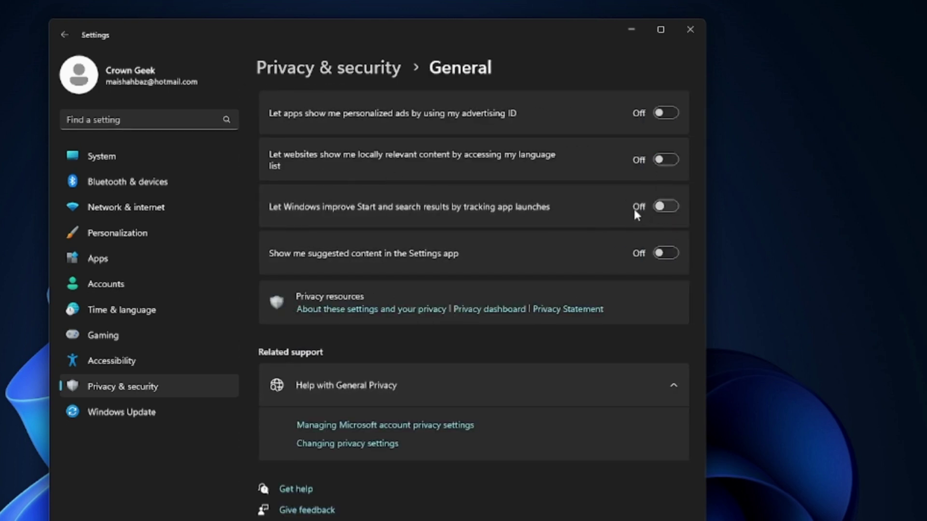
pyautogui.click(64, 34)
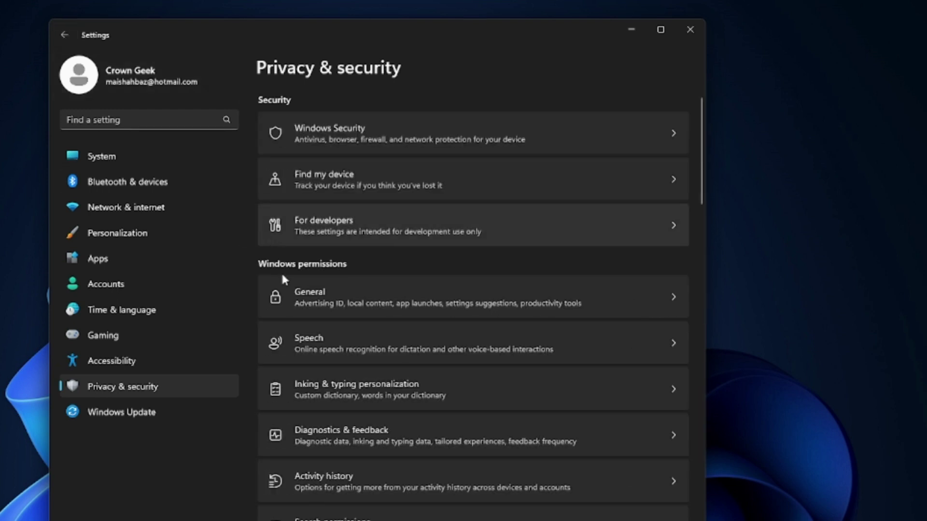
# Confirm online speech recognition is Off, then scroll through App permissions.
pyautogui.click(317, 344)
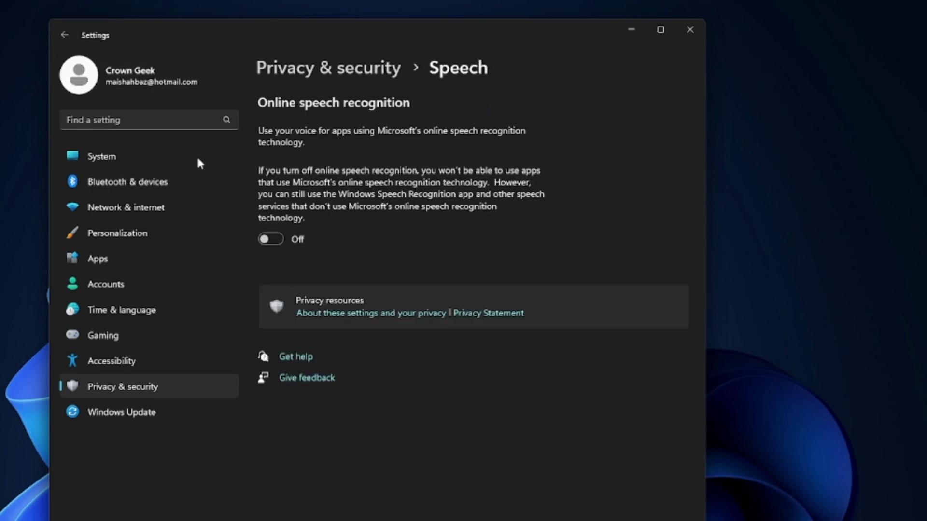
pyautogui.click(64, 35)
pyautogui.scroll(-2, 324, 376)
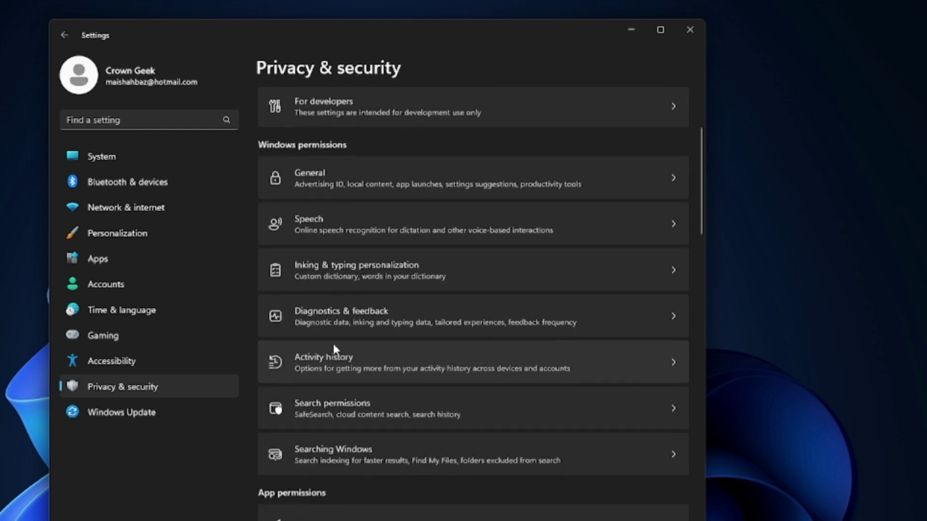
pyautogui.scroll(-1, 338, 338)
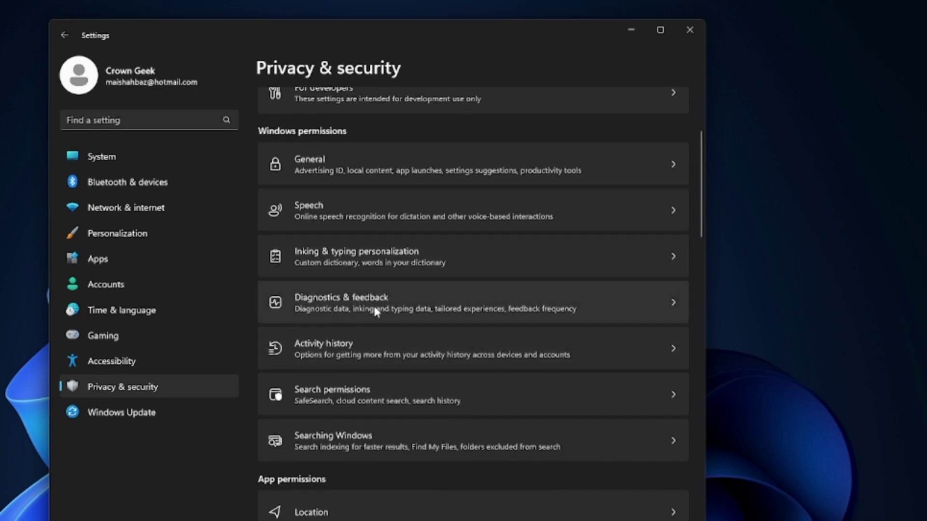
pyautogui.scroll(-5, 338, 309)
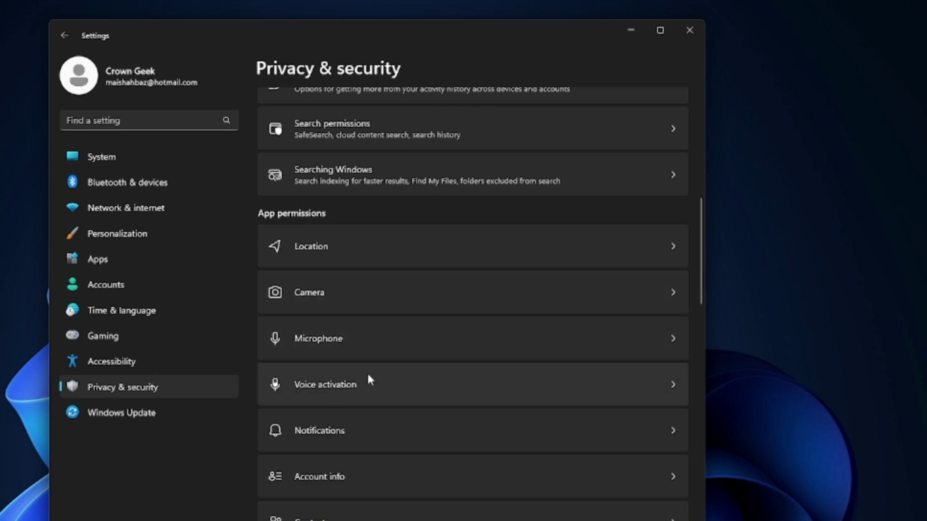
# Switch Email access off for apps under Privacy & security.
pyautogui.scroll(-6, 362, 372)
pyautogui.scroll(-1, 332, 265)
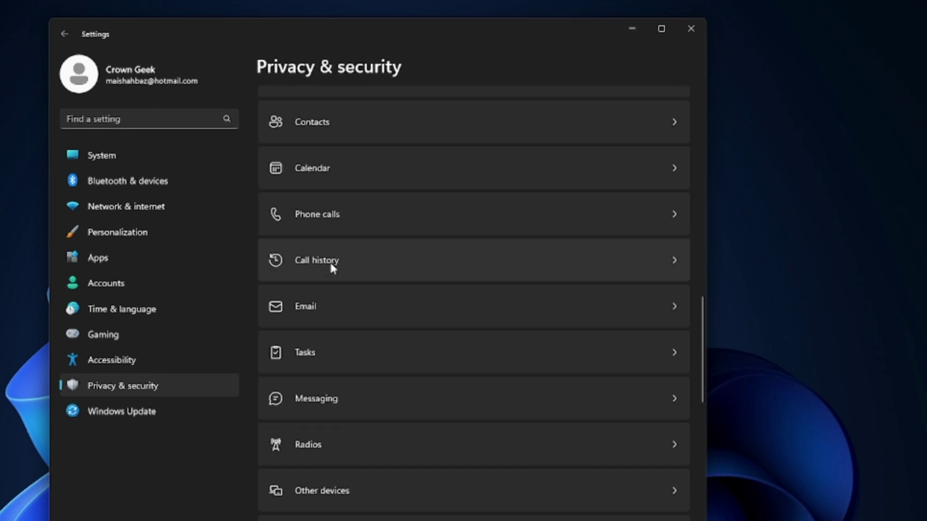
pyautogui.click(325, 307)
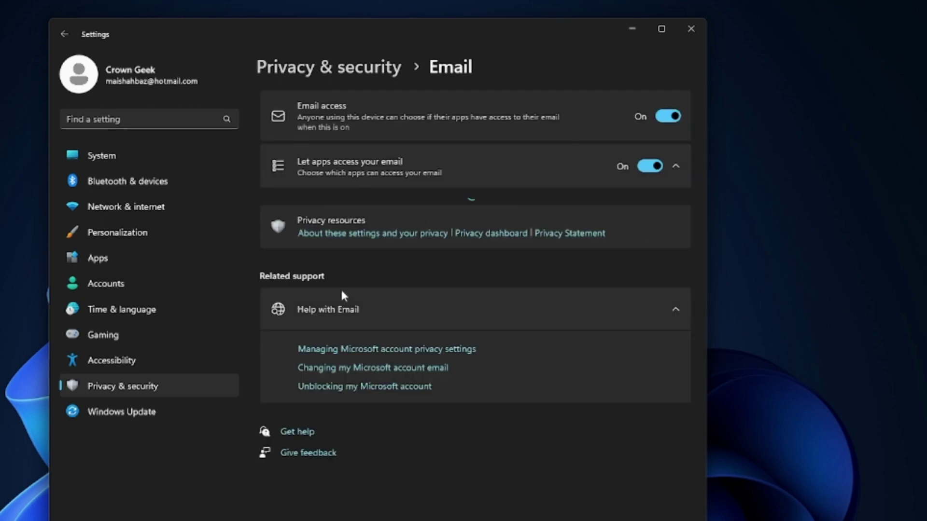
pyautogui.click(647, 116)
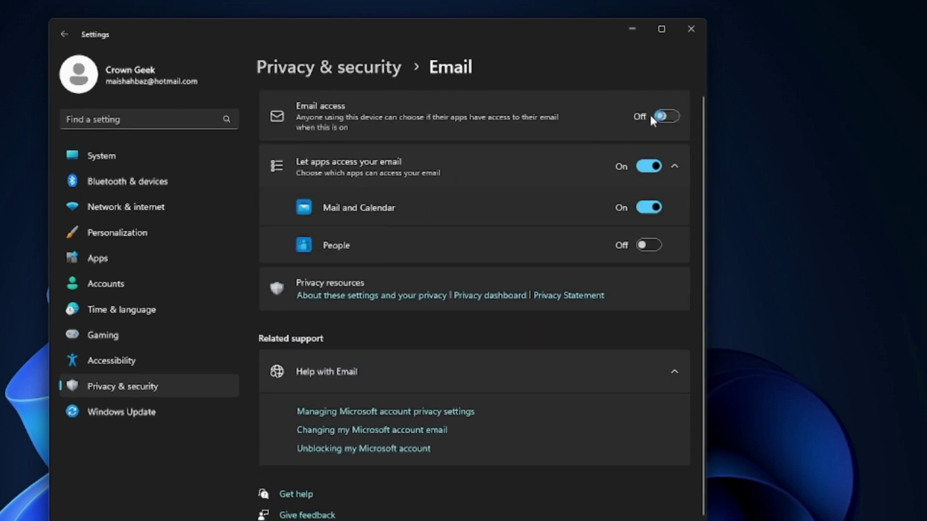
pyautogui.click(64, 35)
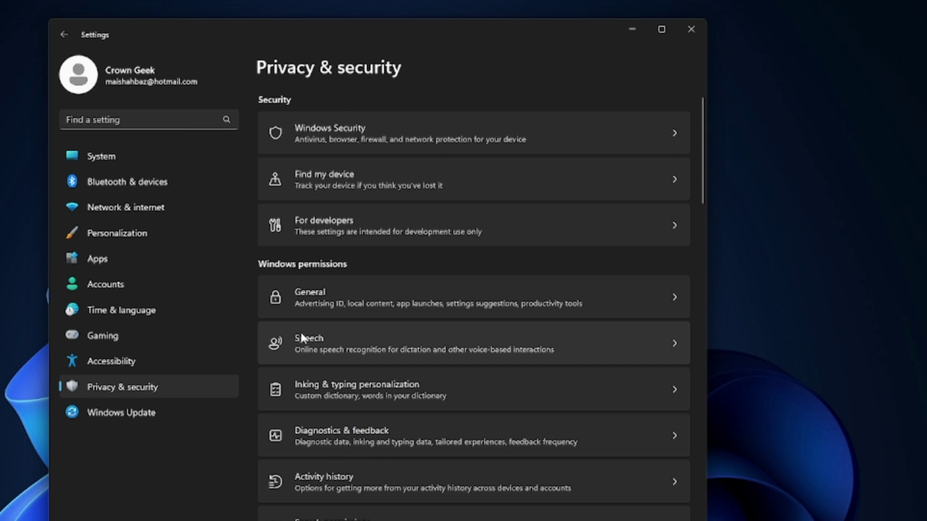
# Switch Radio control access off for apps, then close Settings.
pyautogui.scroll(-2, 328, 357)
pyautogui.scroll(-6, 333, 359)
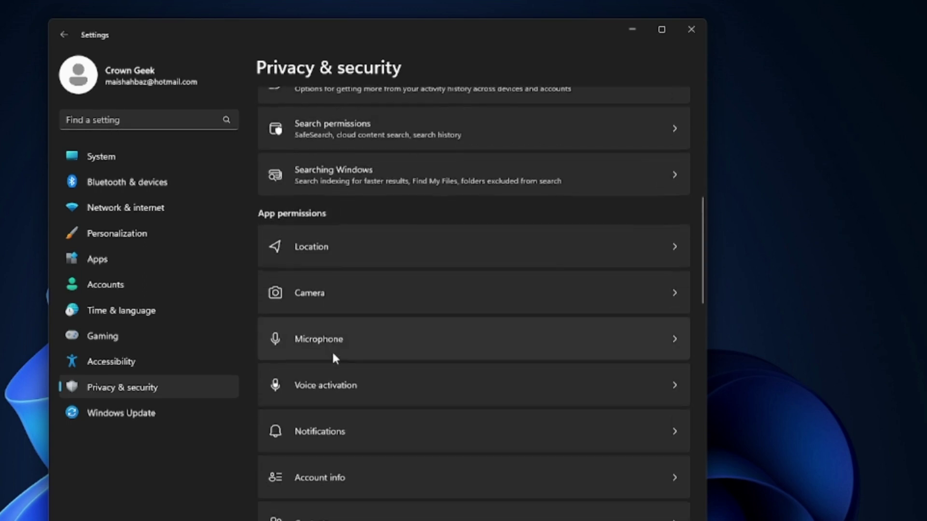
pyautogui.scroll(-3, 326, 394)
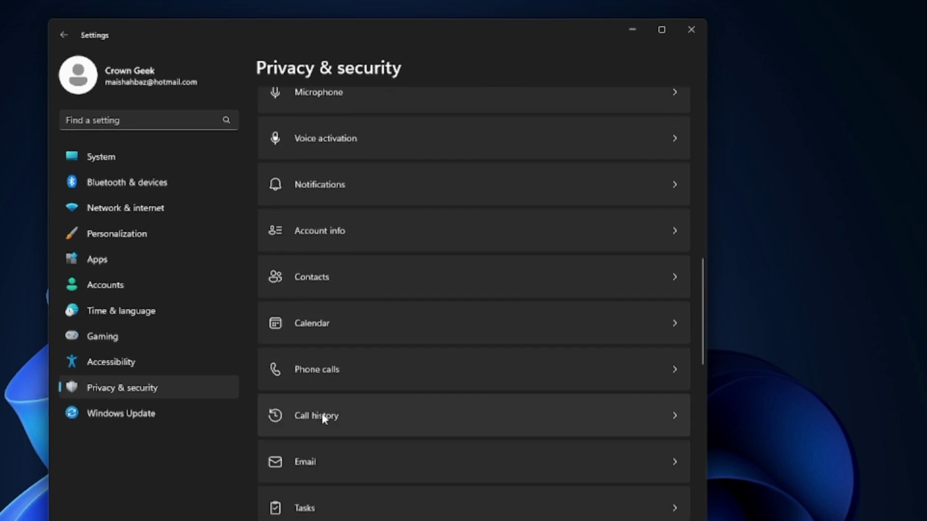
pyautogui.scroll(-1, 321, 401)
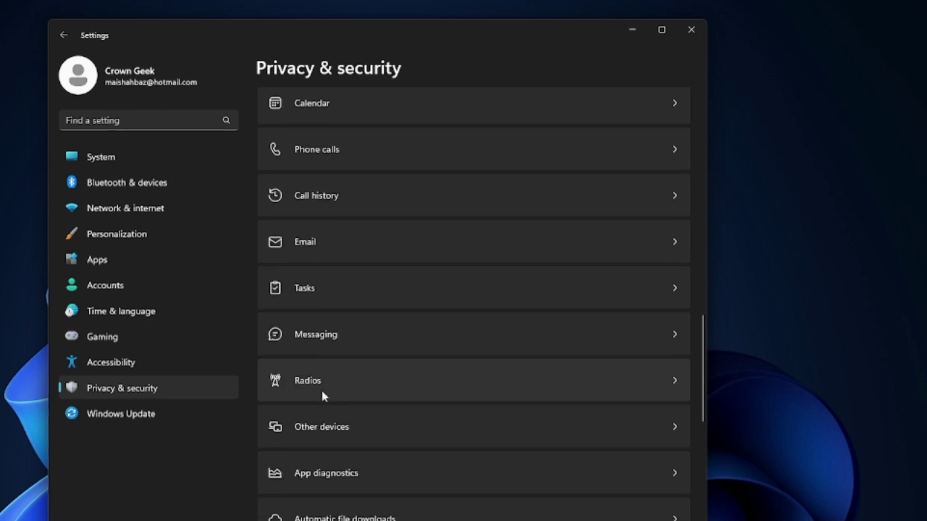
pyautogui.click(320, 389)
pyautogui.click(658, 122)
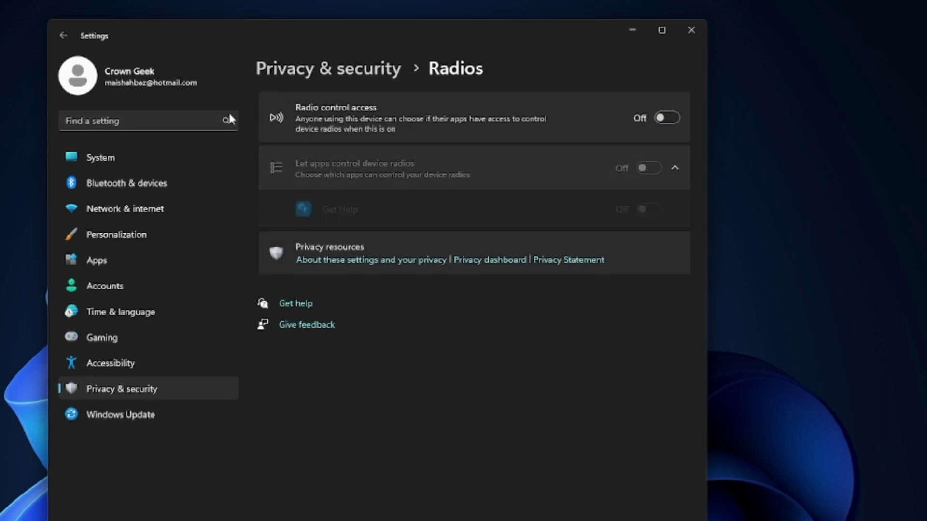
pyautogui.click(691, 32)
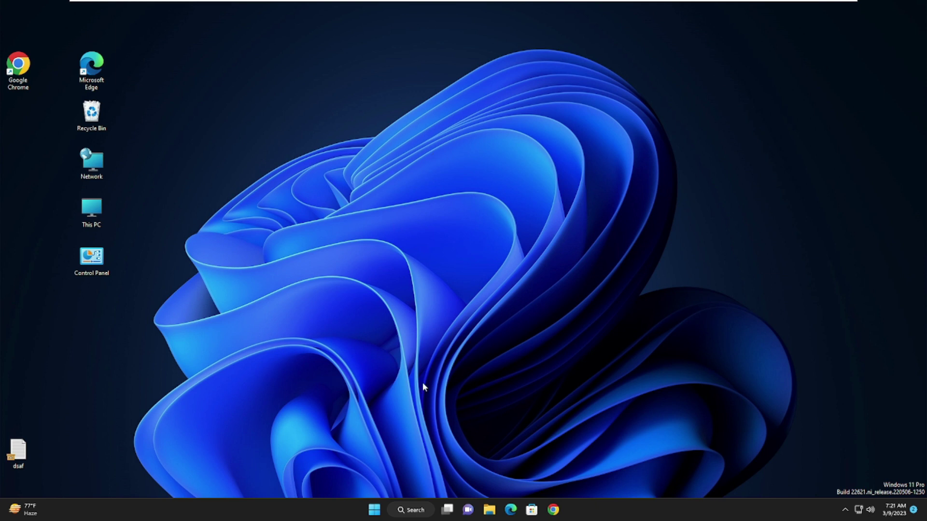
# Find 'powershell' in search, run it as administrator, and centre its window.
pyautogui.click(422, 511)
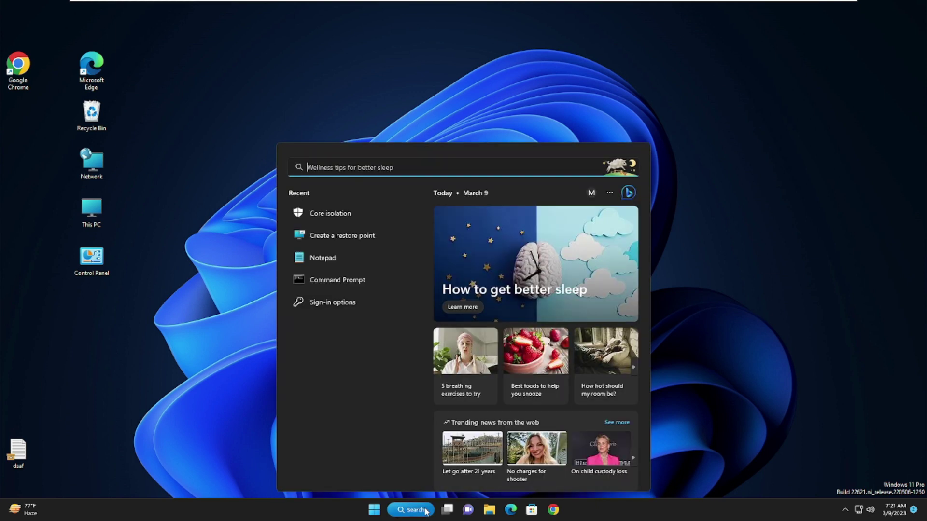
pyautogui.write('p')
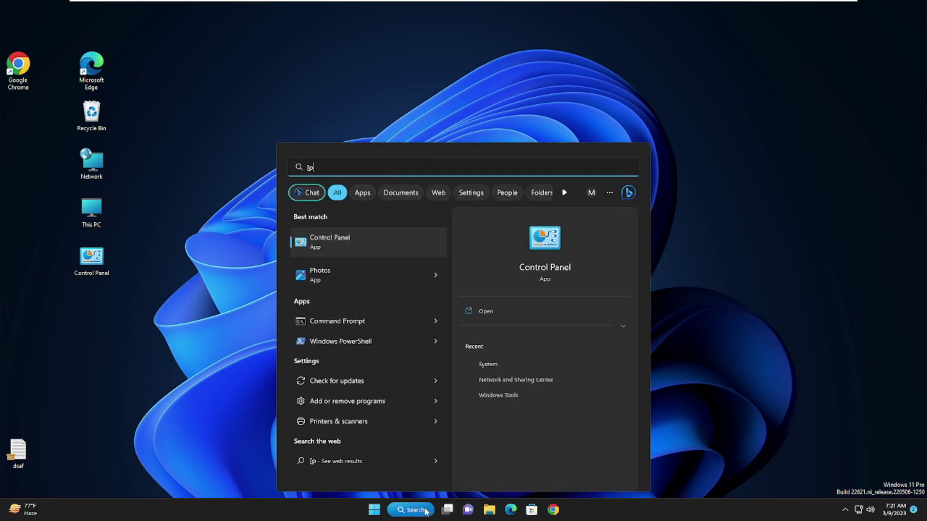
pyautogui.write('owershell')
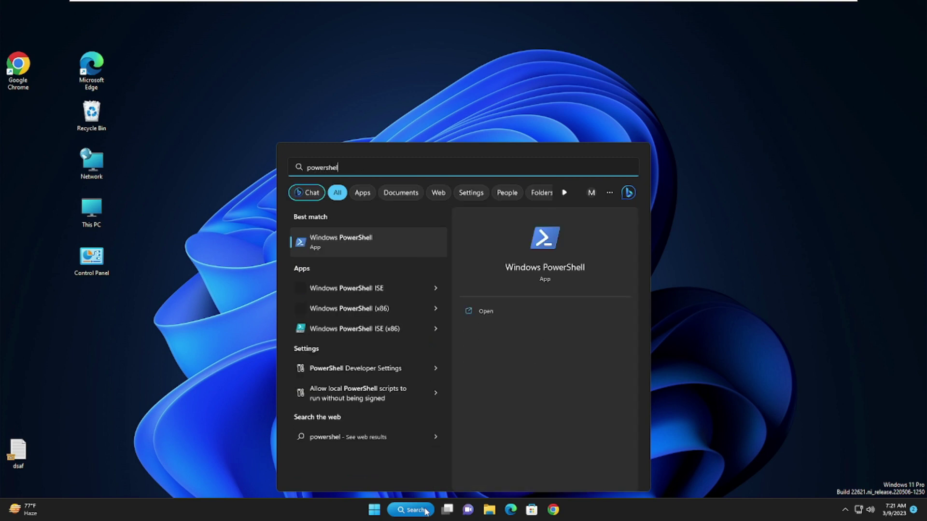
pyautogui.rightClick(335, 241)
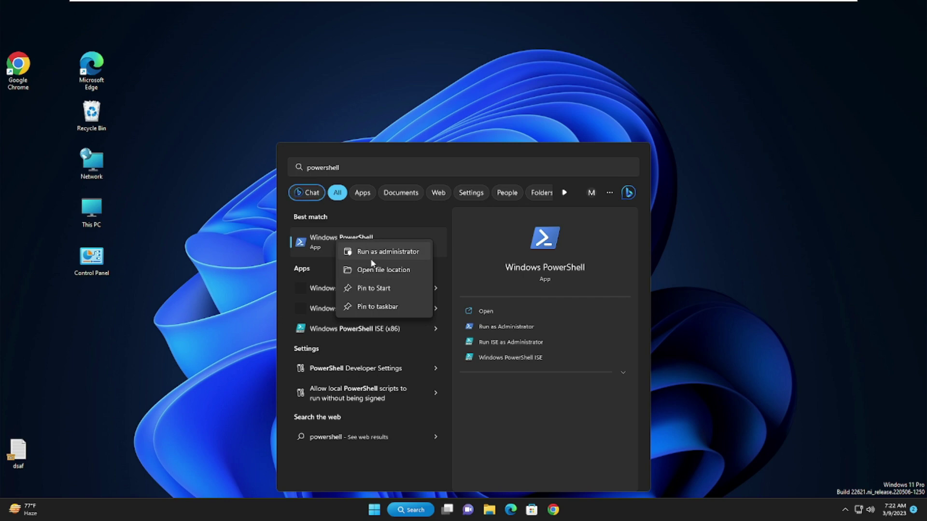
pyautogui.click(373, 253)
pyautogui.click(406, 327)
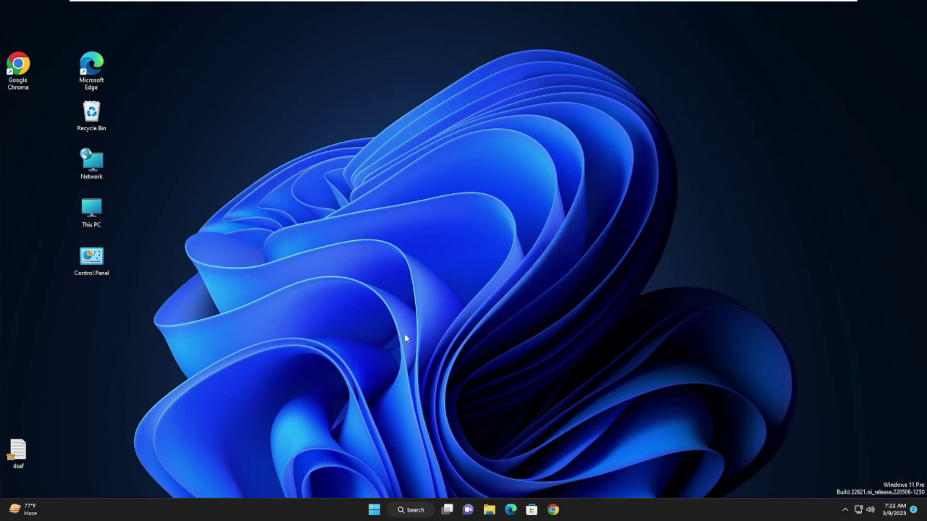
pyautogui.moveTo(303, 87); pyautogui.dragTo(485, 149)
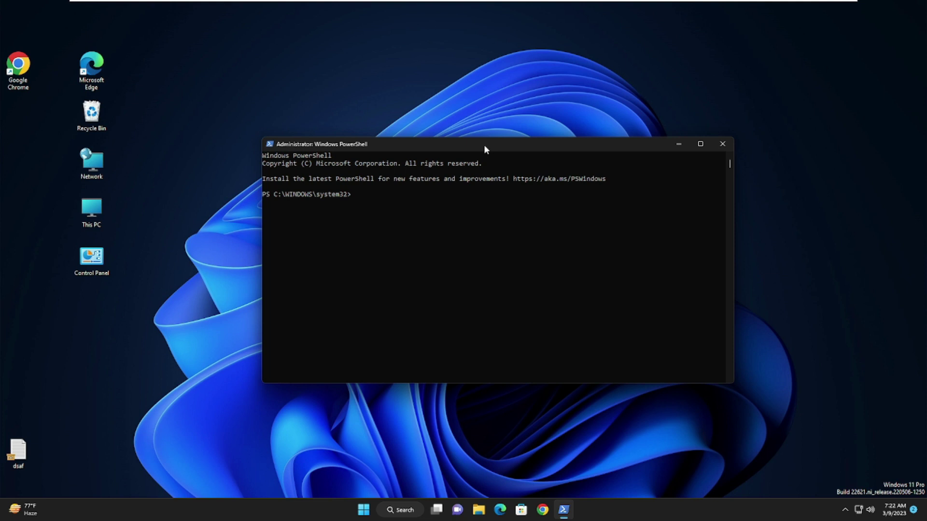
# Run 'irm christitus.com/win | iex' in PowerShell and answer y to install Chocolatey.
pyautogui.write('irm christitus.com/win | iex')
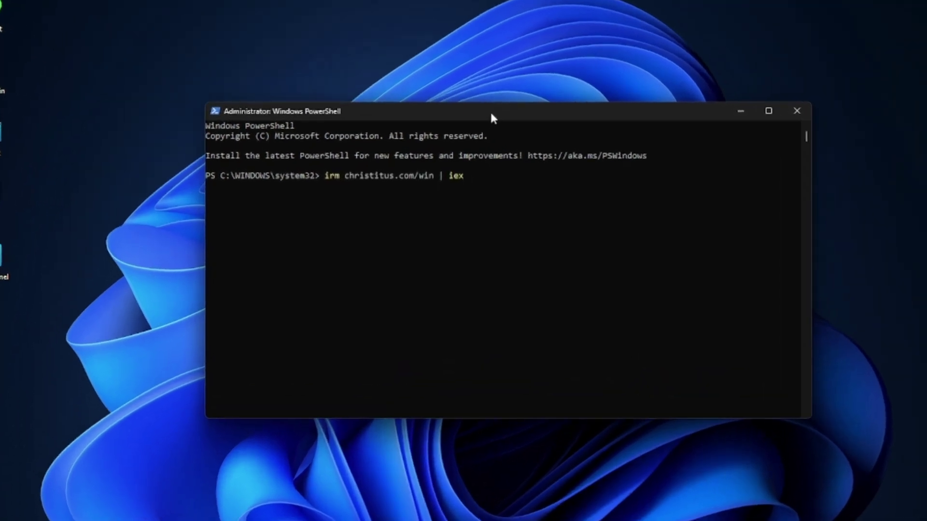
pyautogui.press('Return')
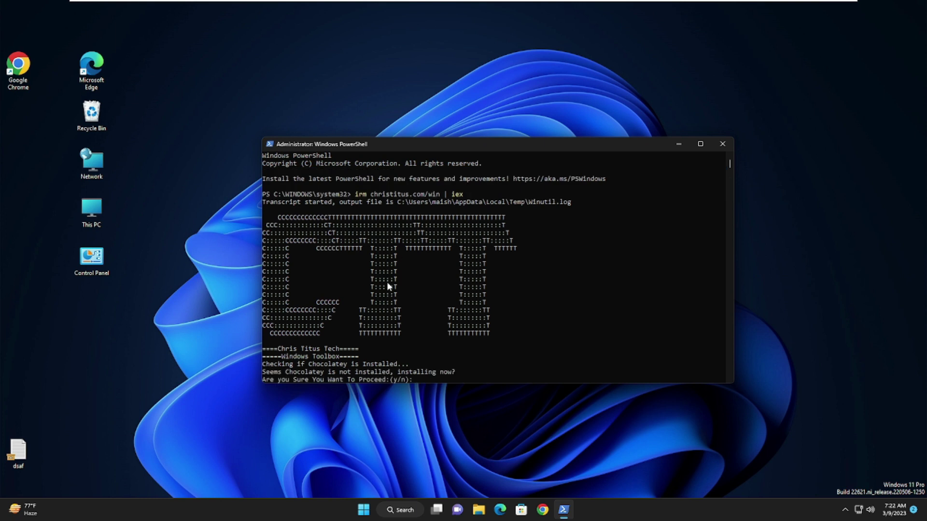
pyautogui.scroll(-2, 389, 286)
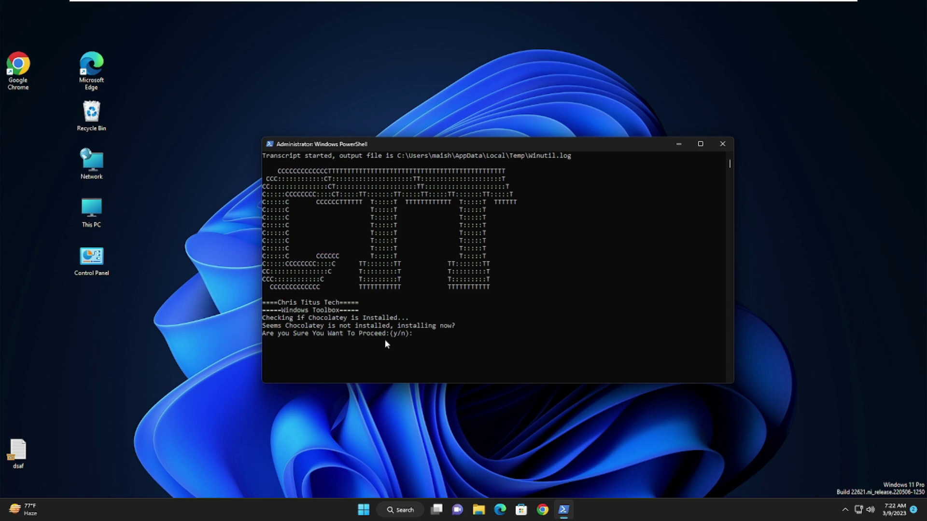
pyautogui.write('y')
pyautogui.press('Return')
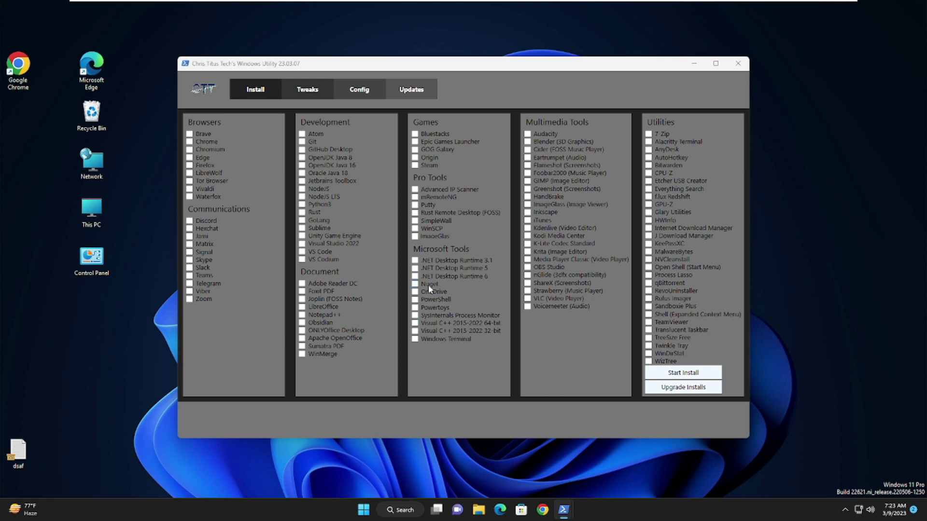
# Run the Desktop recommended tweaks on WinUtil's Tweaks page, then minimize WinUtil and PowerShell.
pyautogui.click(309, 93)
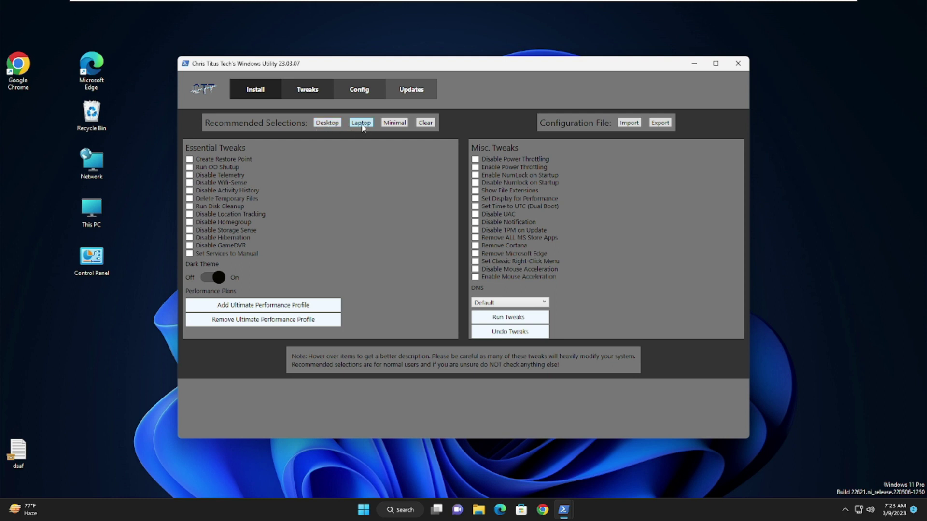
pyautogui.click(328, 124)
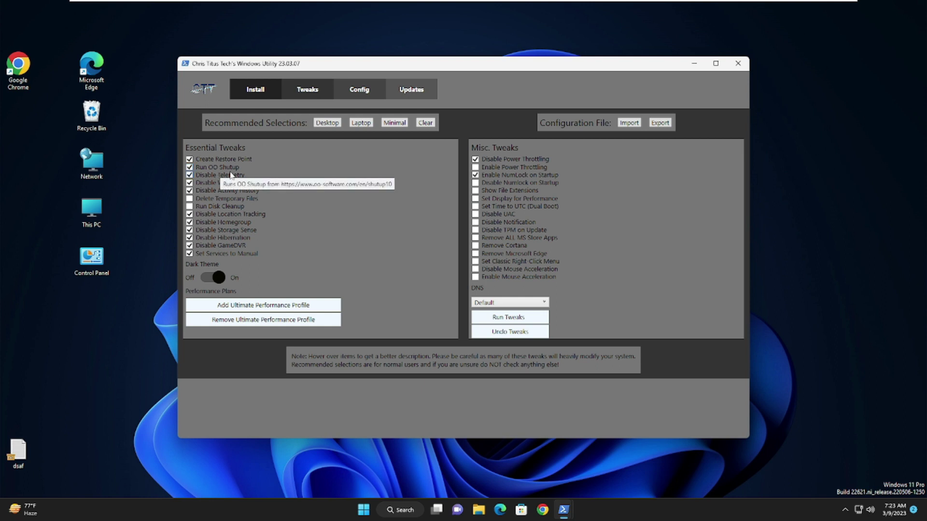
pyautogui.moveTo(216, 179)
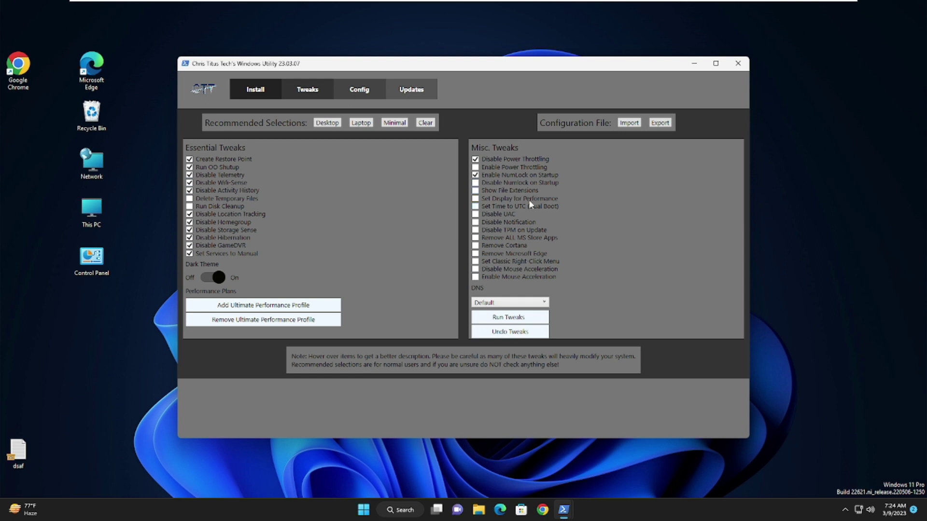
pyautogui.click(506, 321)
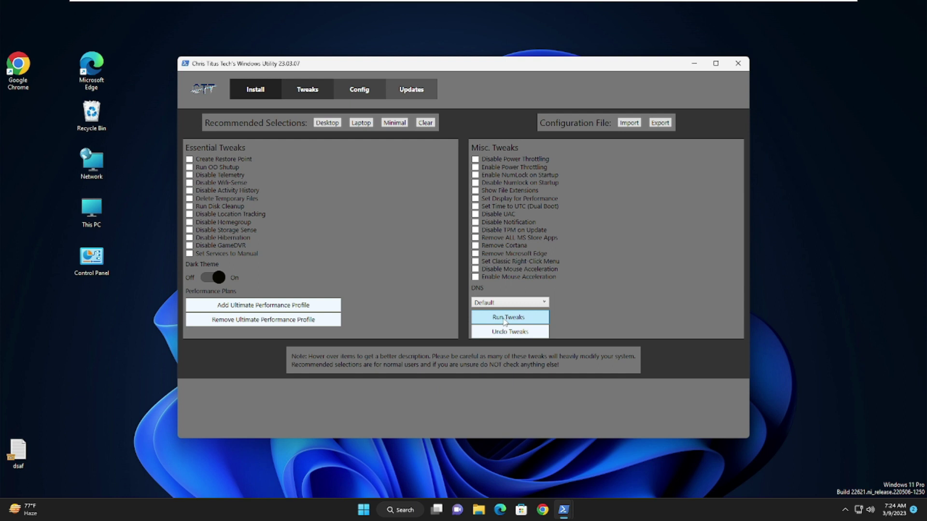
pyautogui.click(694, 63)
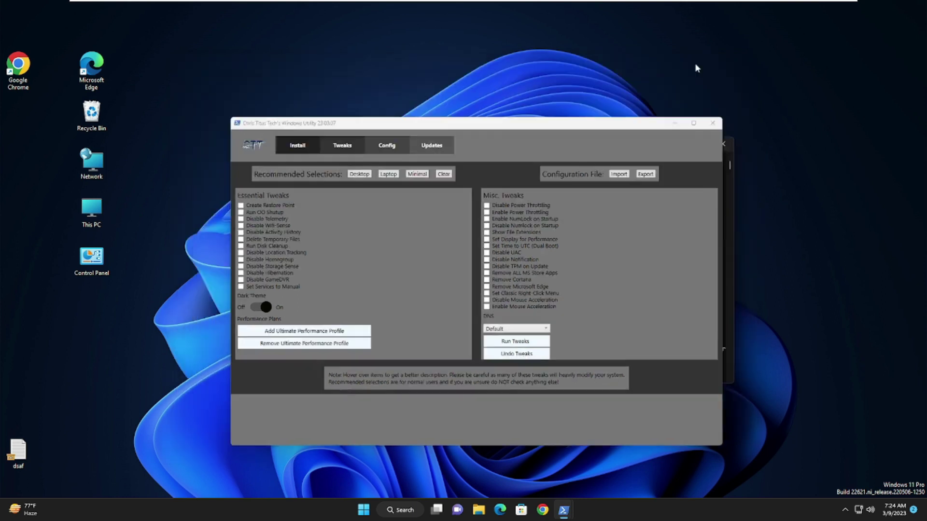
pyautogui.click(678, 144)
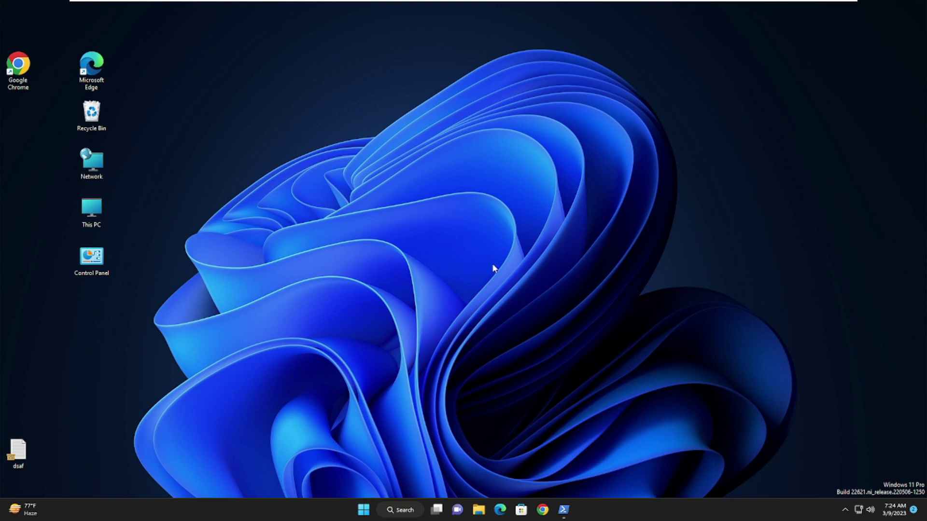
# Open Device Manager and expand System devices to locate the High precision event timer.
pyautogui.rightClick(364, 508)
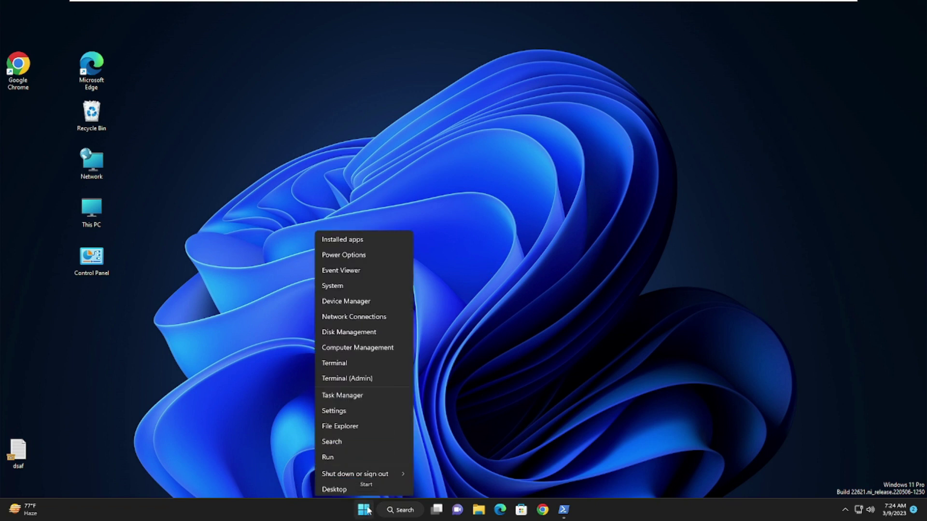
pyautogui.click(360, 299)
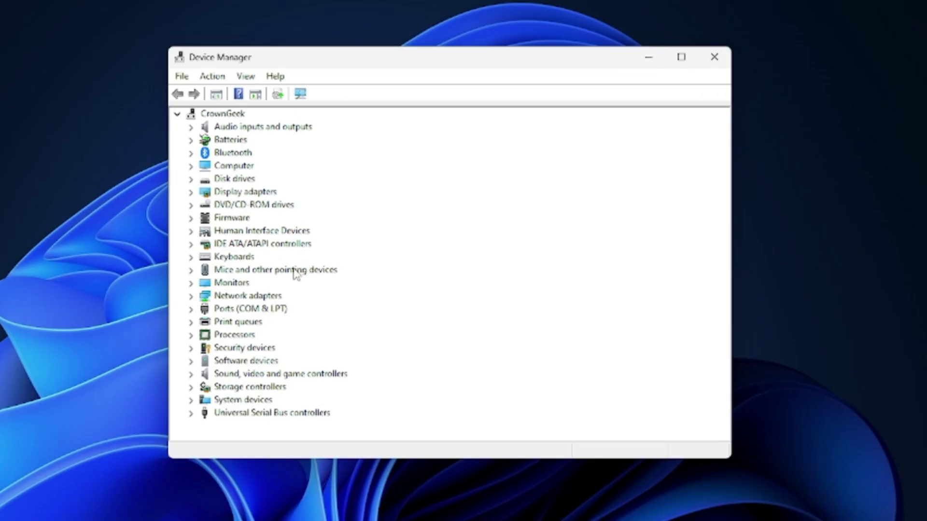
pyautogui.doubleClick(255, 401)
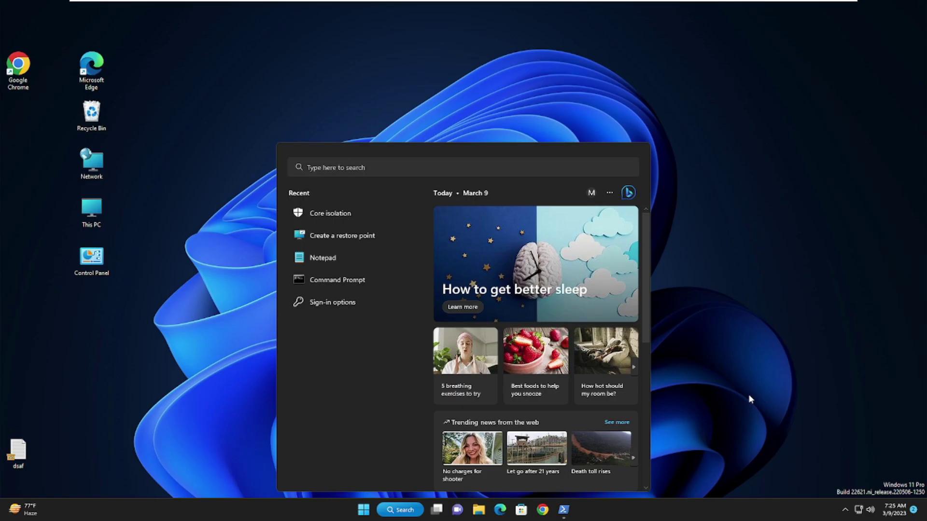
pyautogui.click(749, 394)
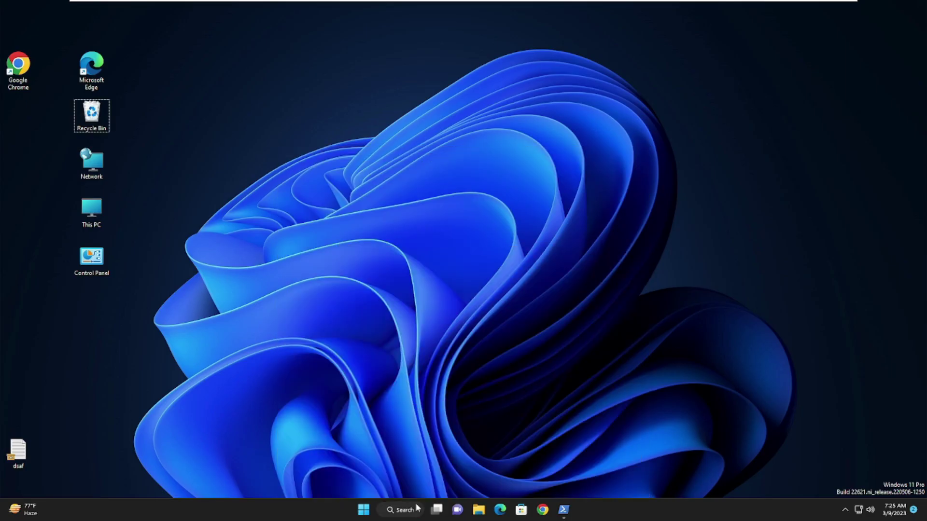
pyautogui.click(406, 510)
# Via sysdm.cpl, set best-performance visual effects but keep thumbnails, smooth fonts and smooth-scroll list boxes.
pyautogui.write('sysdm')
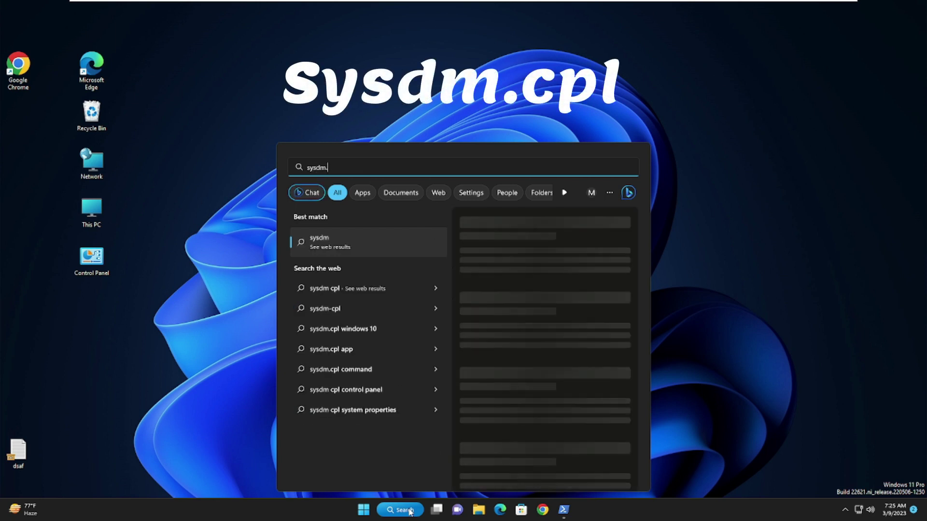
pyautogui.write('.cpl')
pyautogui.press('Return')
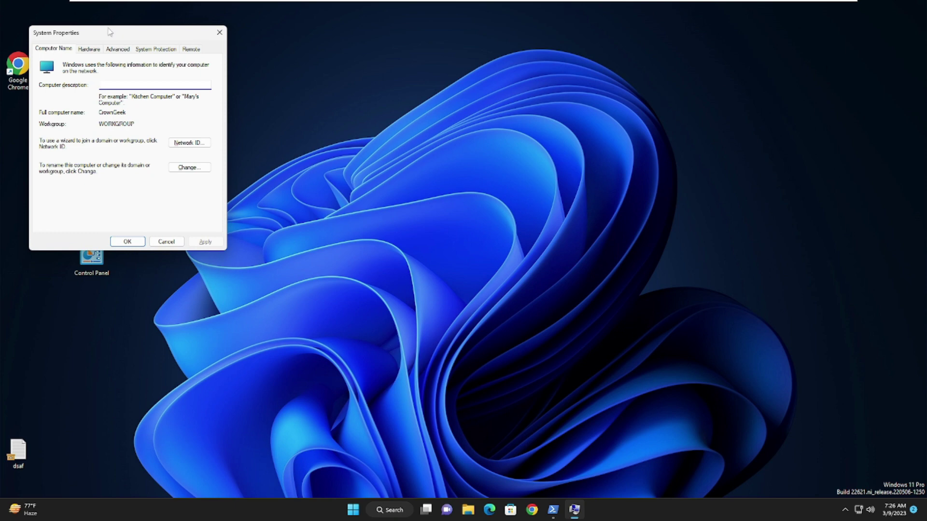
pyautogui.moveTo(110, 32); pyautogui.dragTo(408, 114)
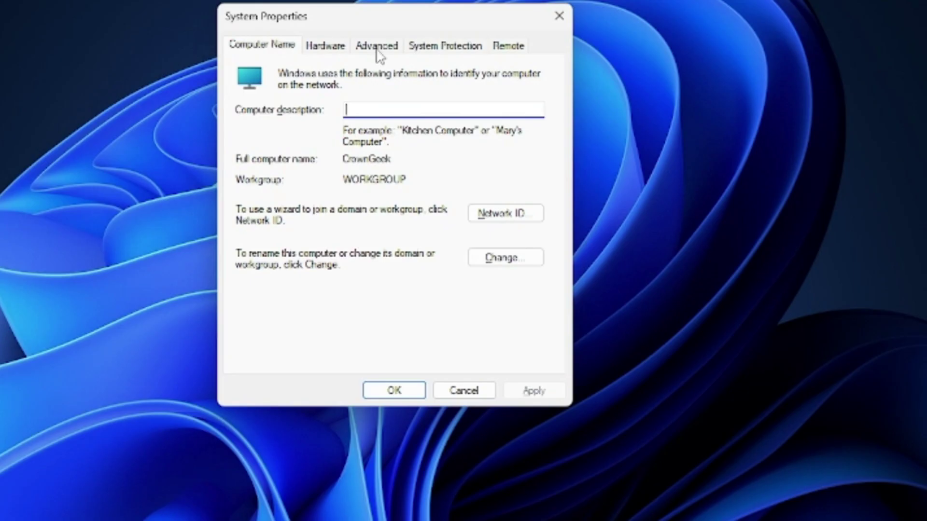
pyautogui.click(378, 49)
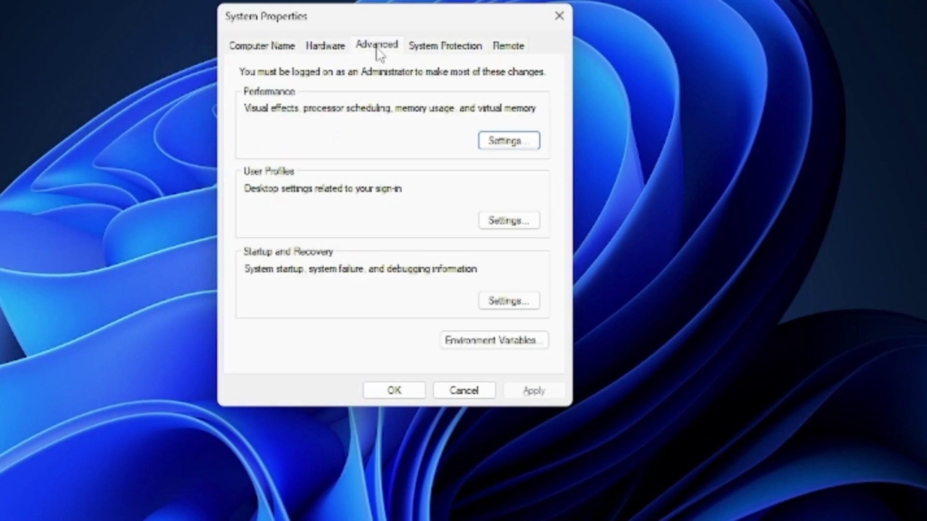
pyautogui.click(507, 143)
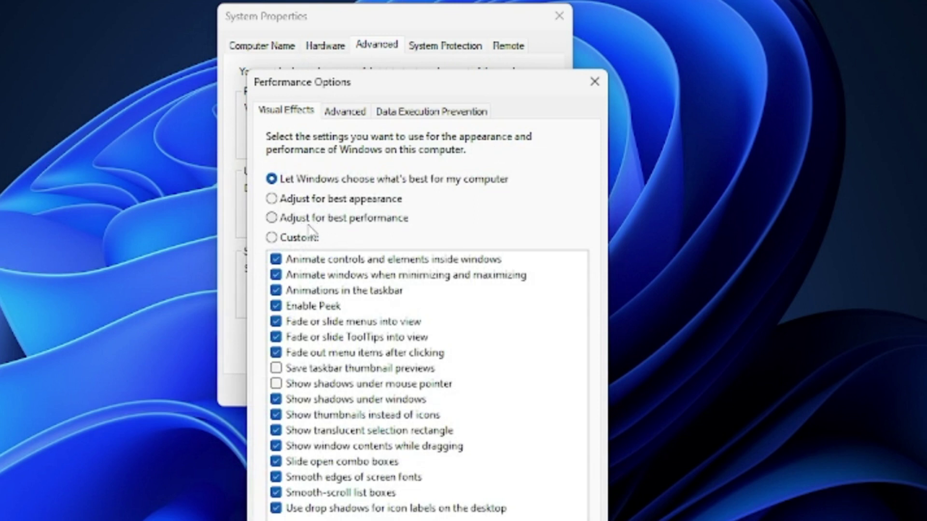
pyautogui.click(323, 221)
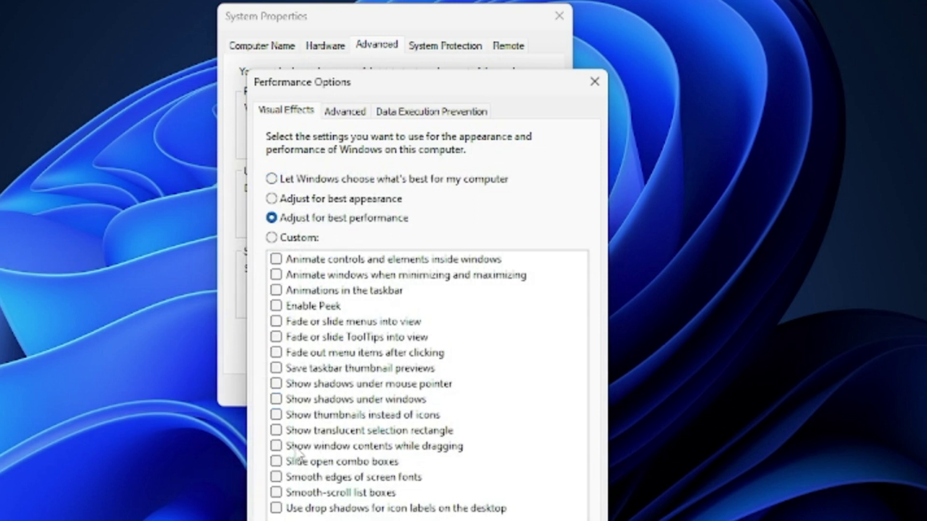
pyautogui.click(276, 416)
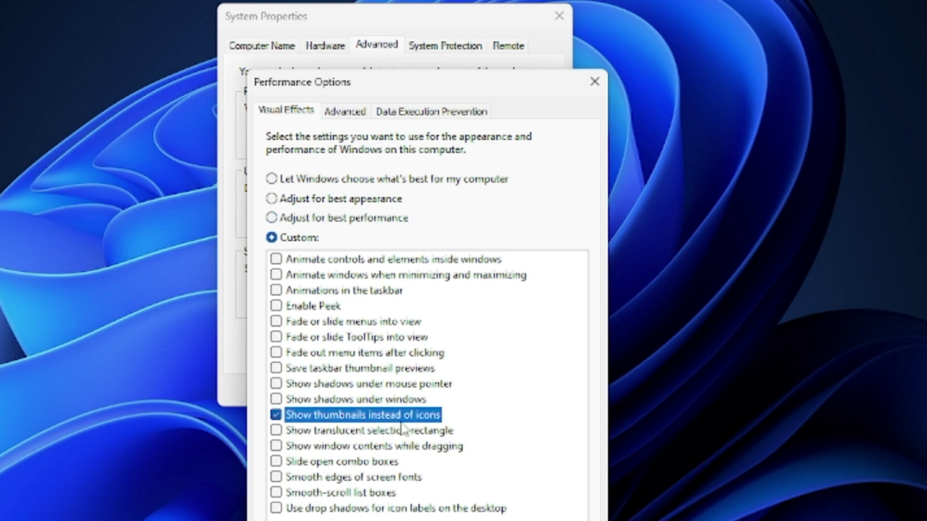
pyautogui.click(277, 478)
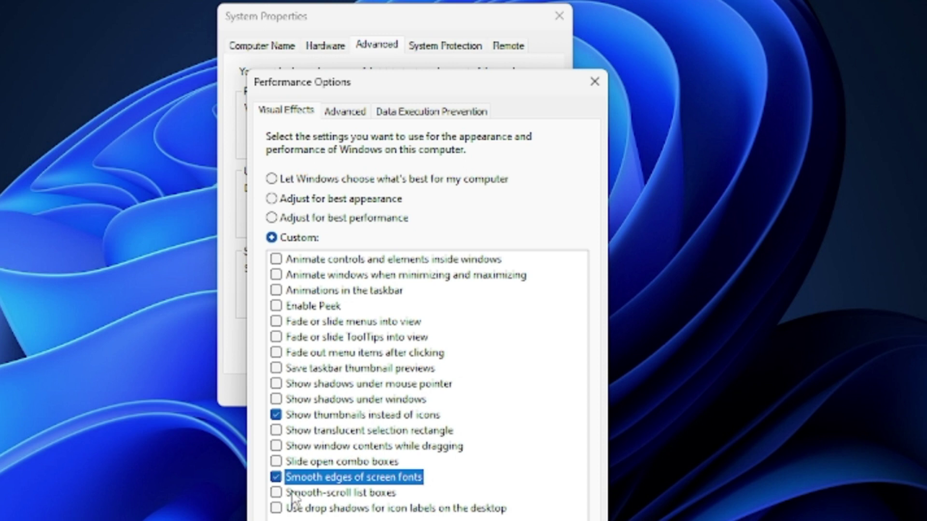
pyautogui.click(276, 493)
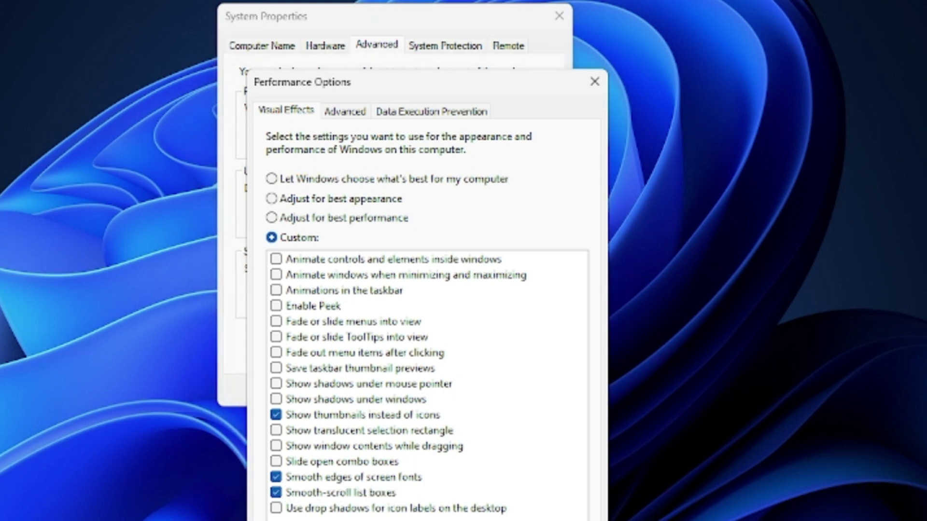
pyautogui.press('Return')
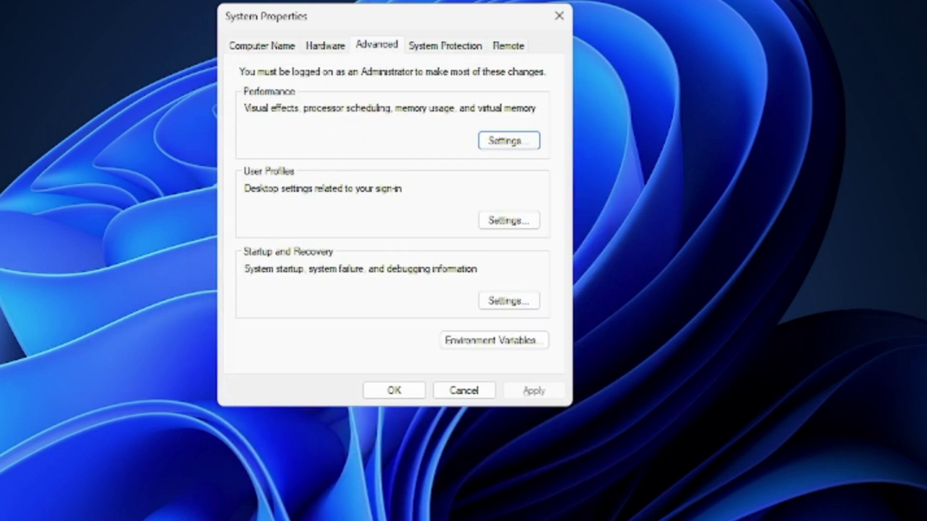
pyautogui.click(404, 390)
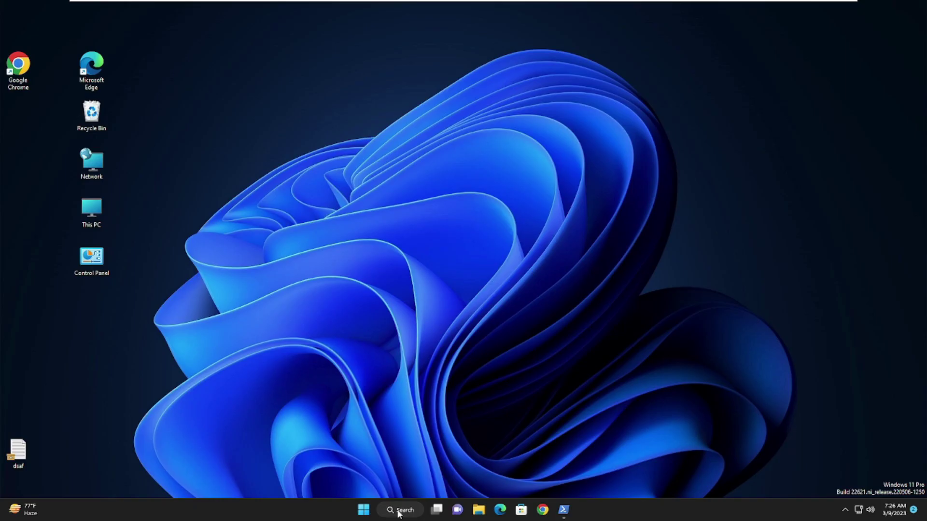
pyautogui.click(400, 511)
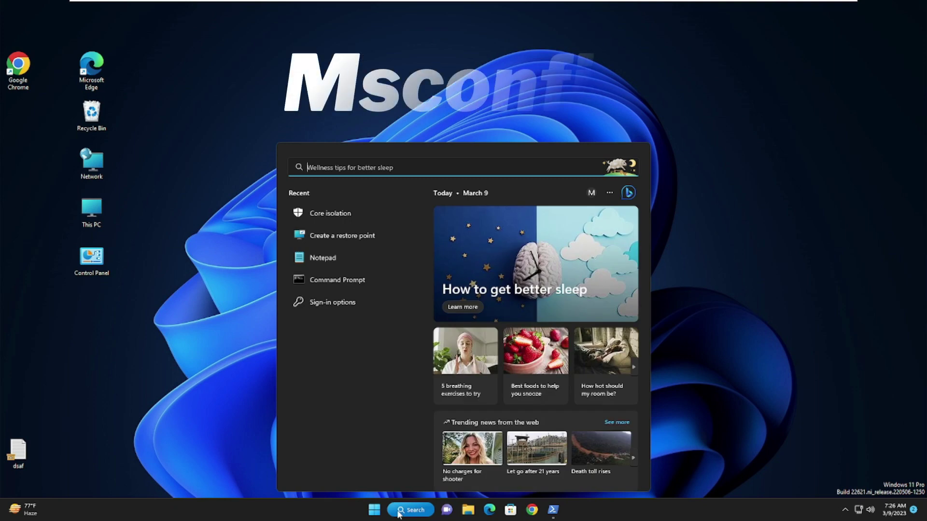
# In msconfig's advanced boot options, limit the number of processors to 2.
pyautogui.write('msconfig')
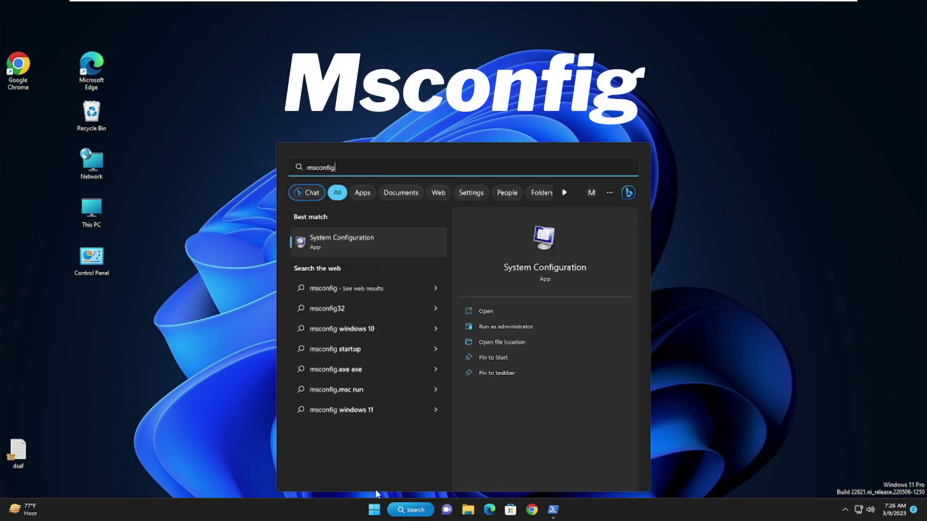
pyautogui.click(354, 246)
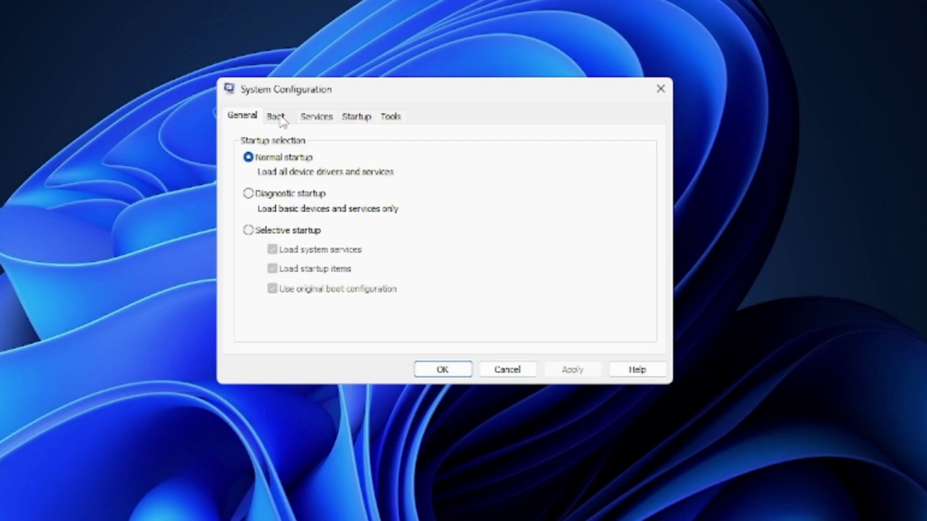
pyautogui.click(362, 178)
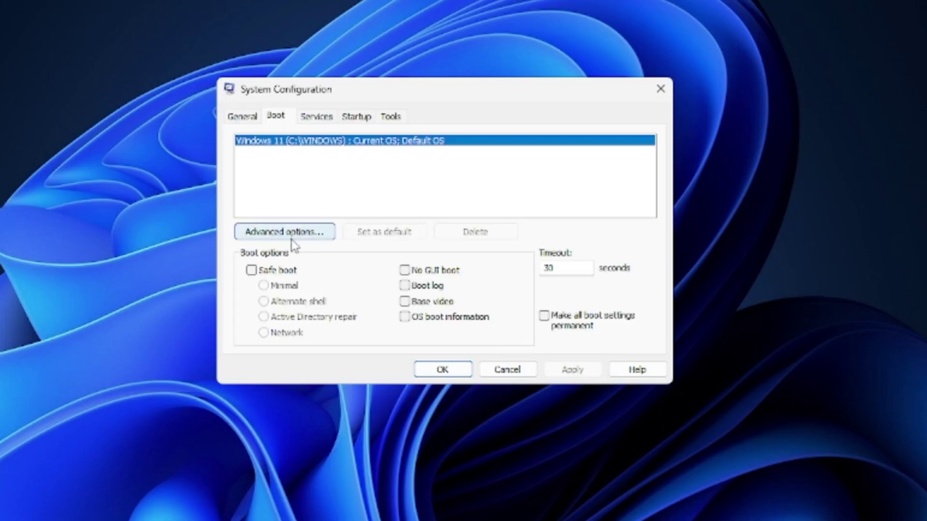
pyautogui.click(308, 236)
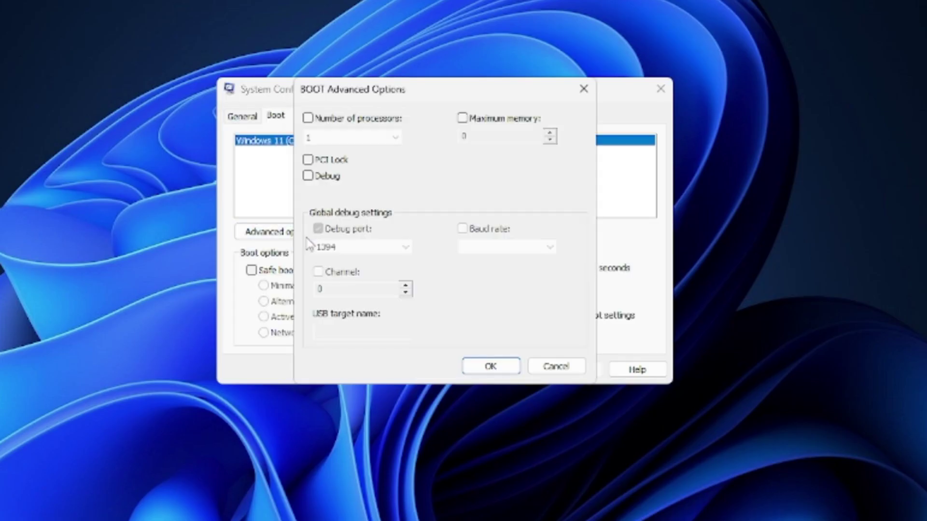
pyautogui.click(309, 118)
pyautogui.click(371, 138)
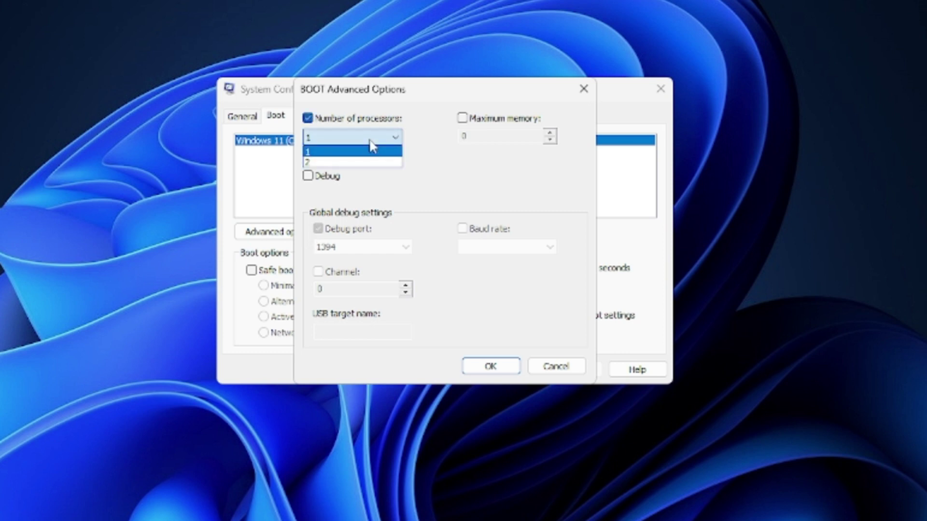
pyautogui.click(342, 165)
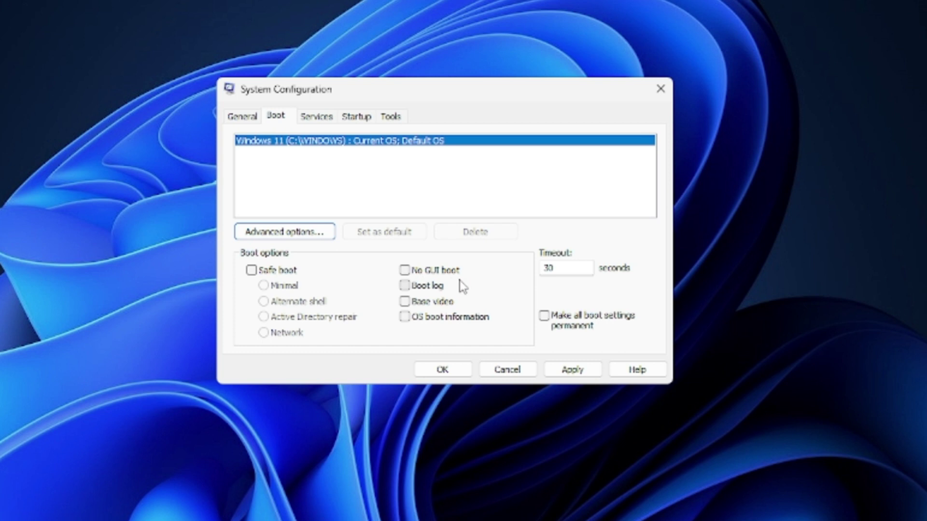
# Turn on No GUI boot, apply, and exit without restarting.
pyautogui.click(405, 270)
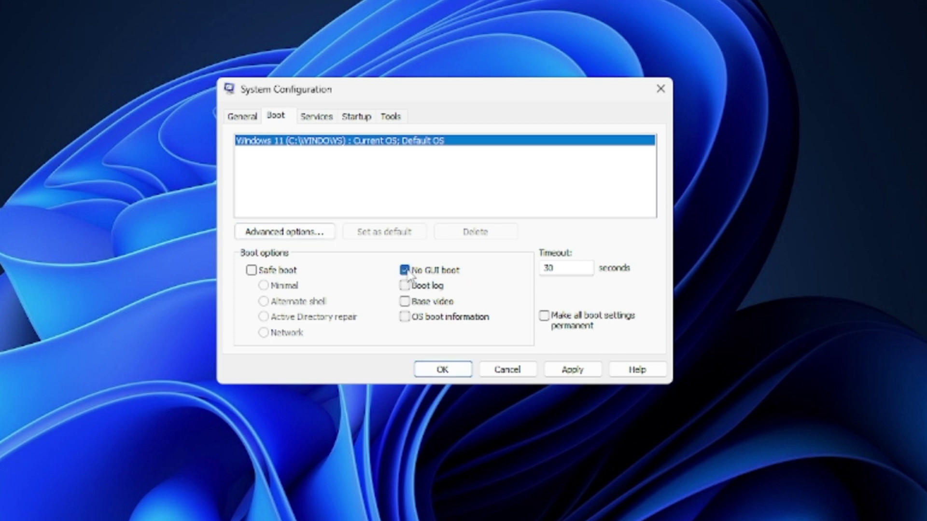
pyautogui.click(571, 371)
pyautogui.click(442, 370)
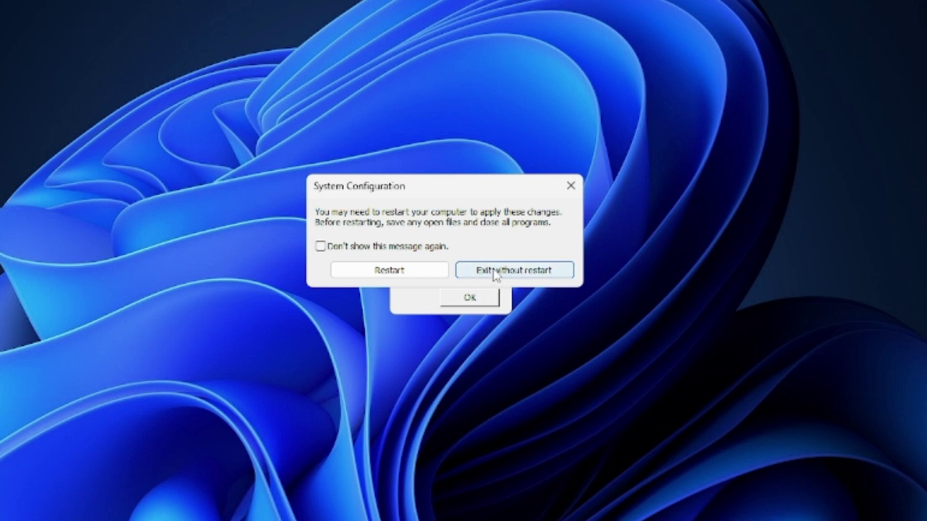
pyautogui.click(531, 274)
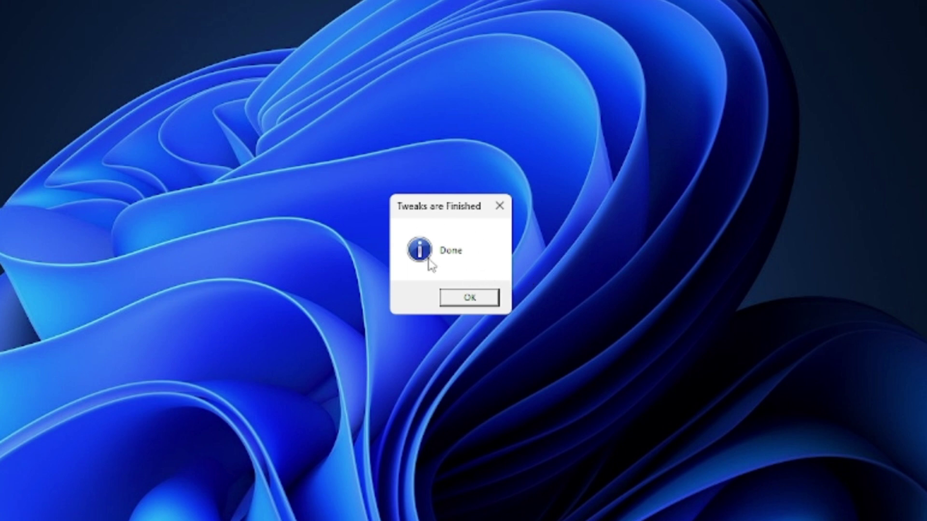
pyautogui.click(466, 301)
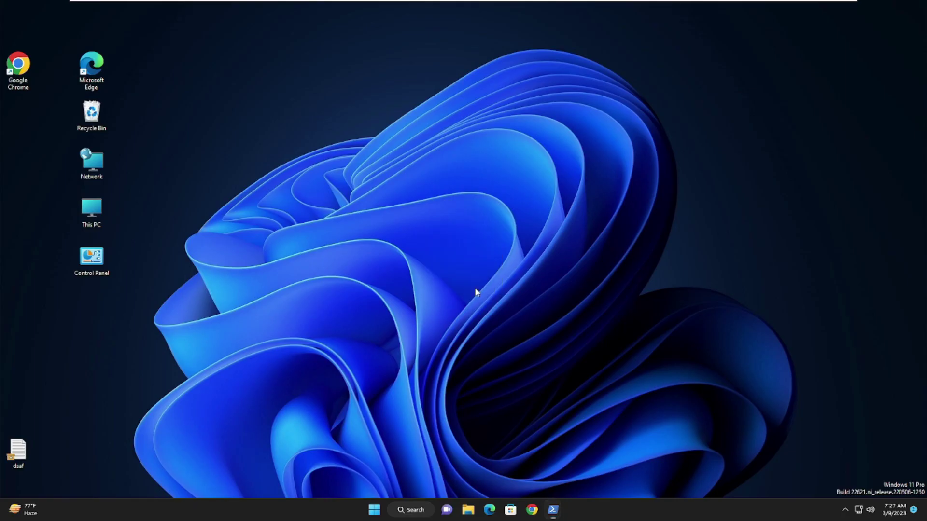
pyautogui.click(413, 510)
pyautogui.click(414, 511)
pyautogui.click(415, 513)
# In Storage > Temporary files, tick Previous Windows installations and Recycle Bin (4.97 GB total), then close Settings.
pyautogui.write('storage')
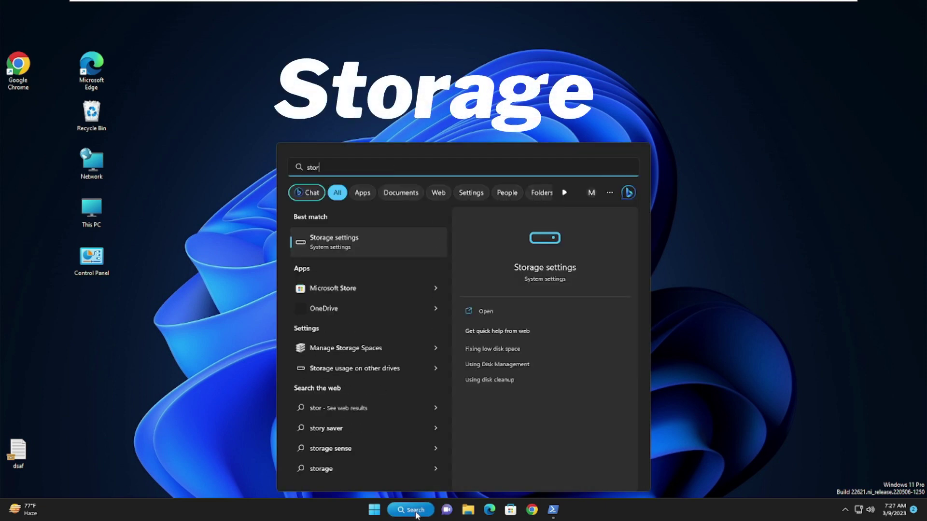
pyautogui.click(337, 243)
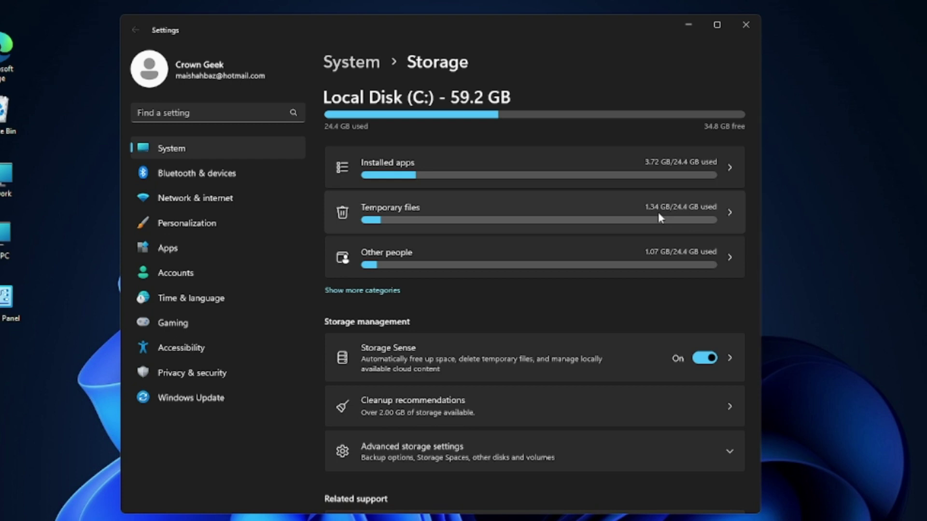
pyautogui.click(438, 213)
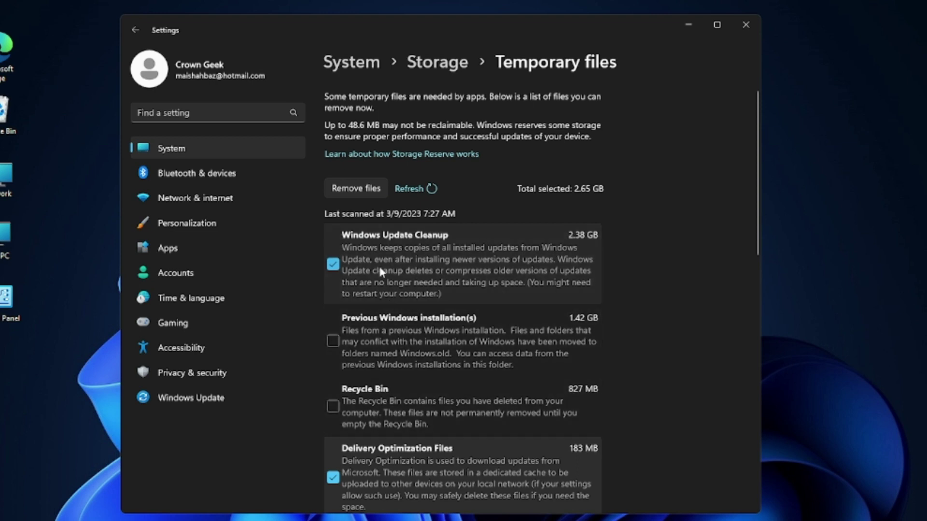
pyautogui.click(333, 339)
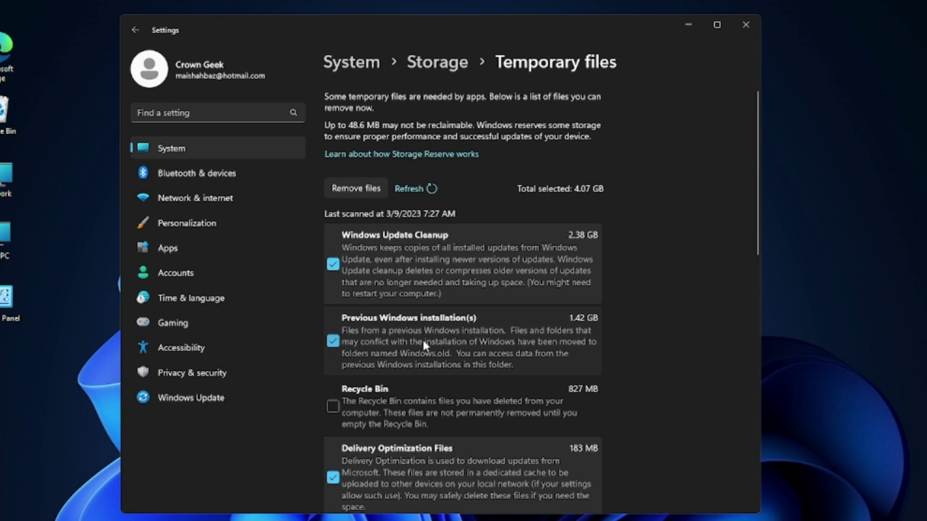
pyautogui.click(333, 405)
pyautogui.scroll(-6, 352, 401)
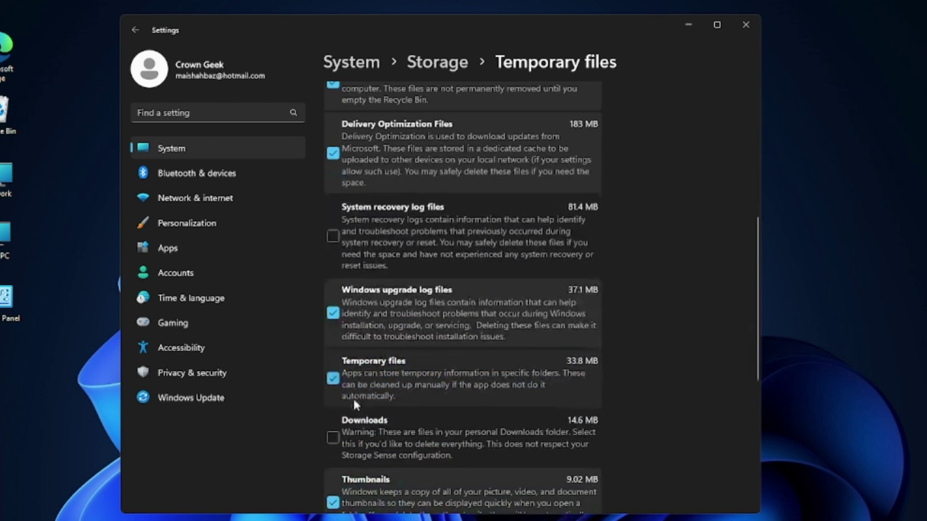
pyautogui.scroll(-3, 360, 230)
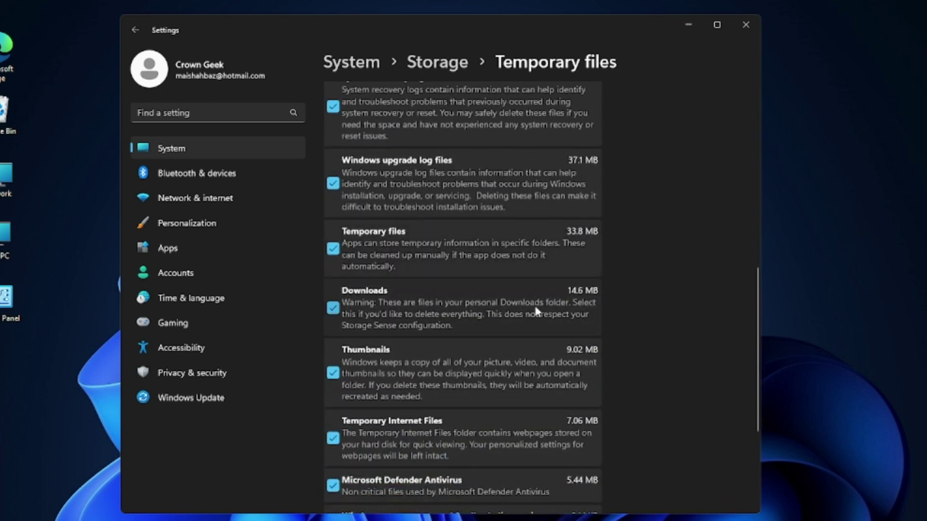
pyautogui.scroll(-3, 347, 305)
pyautogui.scroll(15, 358, 306)
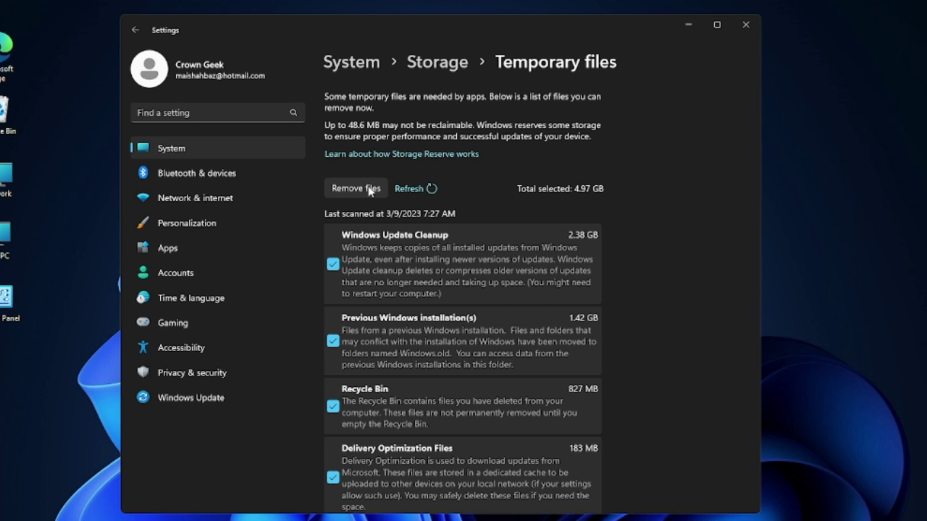
pyautogui.click(135, 30)
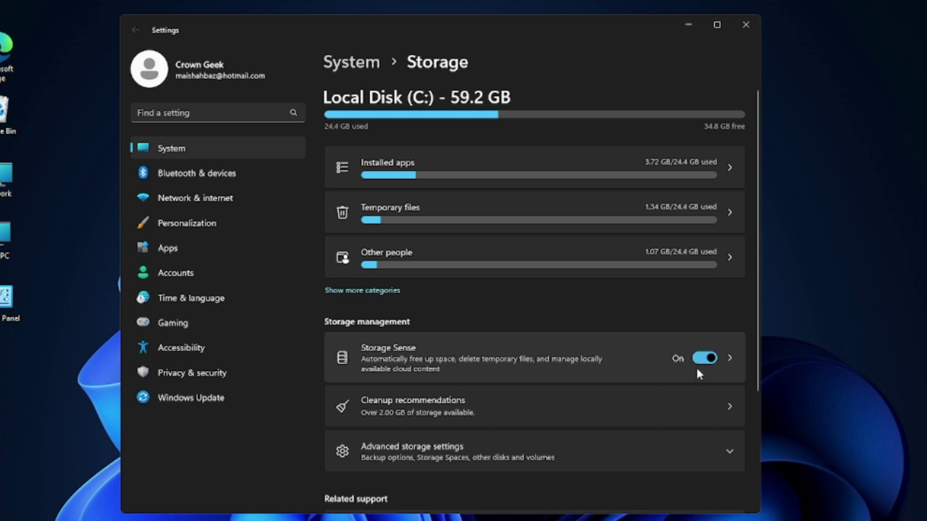
pyautogui.click(746, 25)
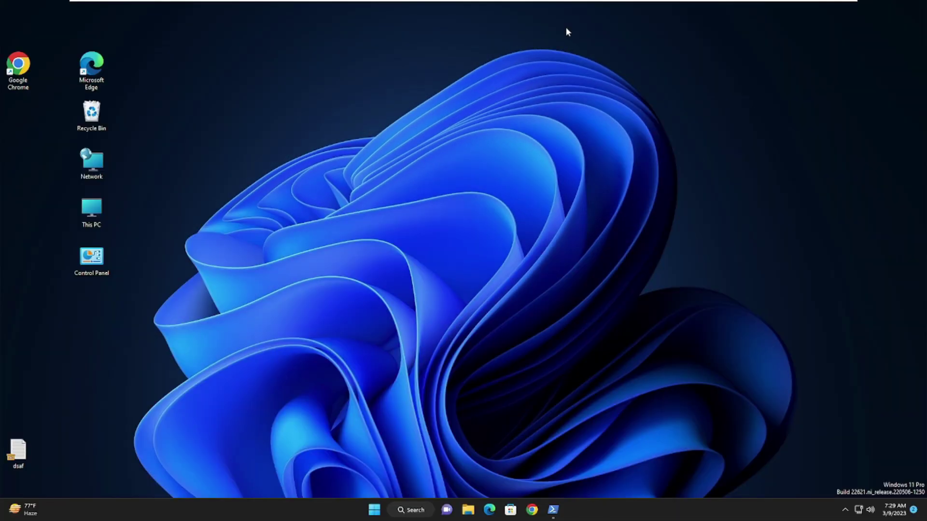